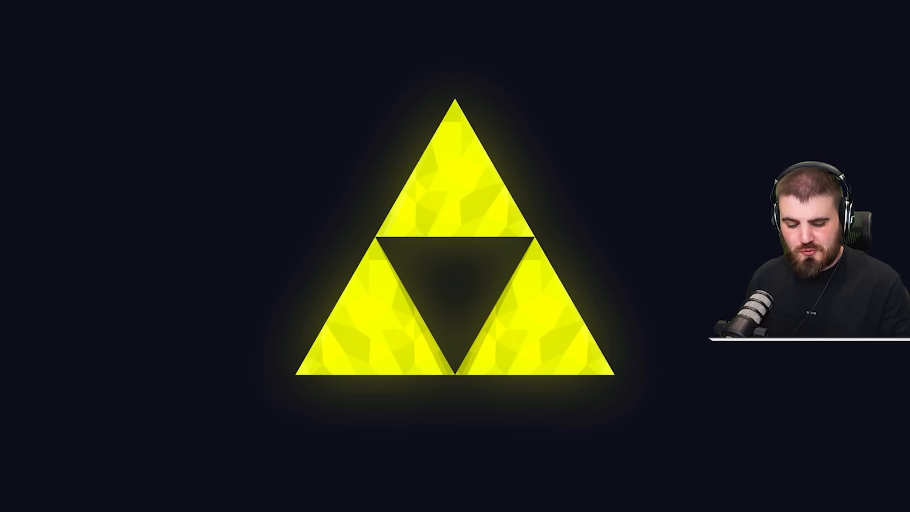
- Open the Windows Registry Editor
key("super")
type("regedi")
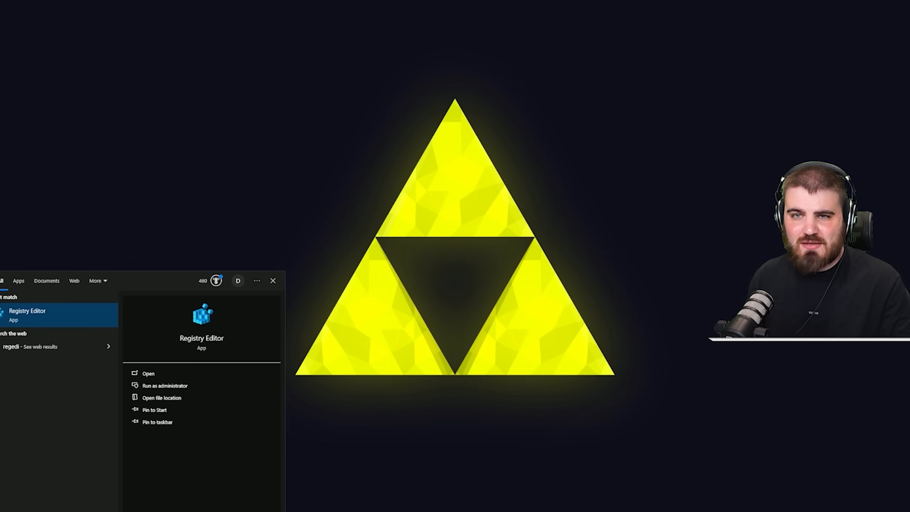
key("Return")
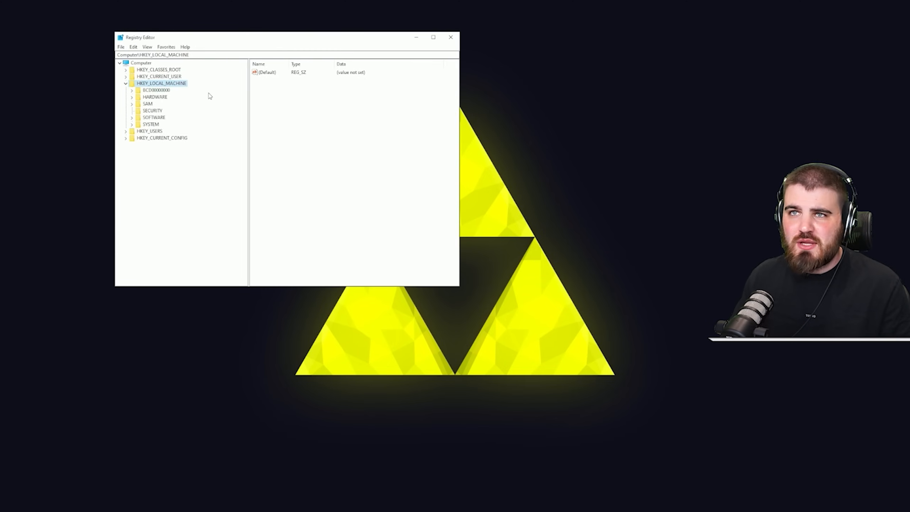
- Go to the registry key Computer\HKEY_LOCAL_MACHINE\SYSTEM\CurrentControlSet\Services\nvlddmkm\FTS
left_click(163, 55)
type("Computer\\HKEY_LOCAL_MACHINE\\SYSTEM\\CurrentControlSet\\Services\\nvlddmkm\\FTS")
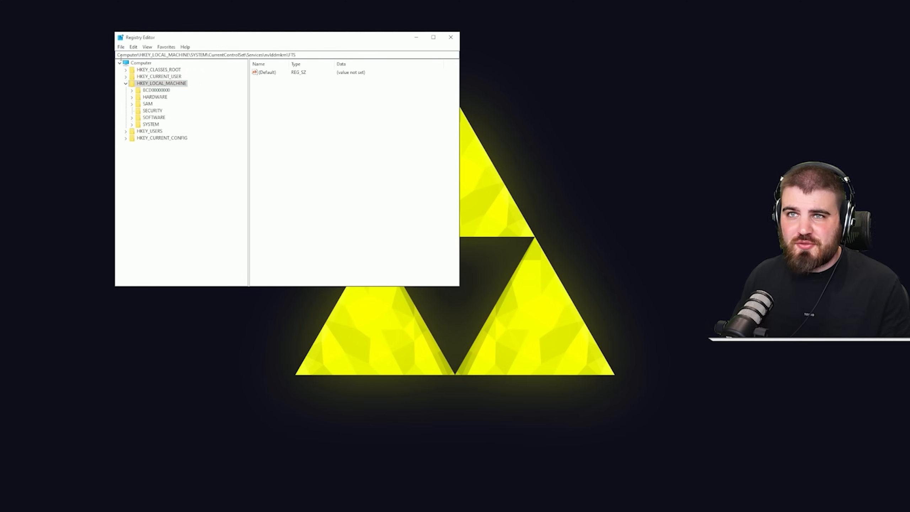
left_click_drag(118, 55, 297, 56)
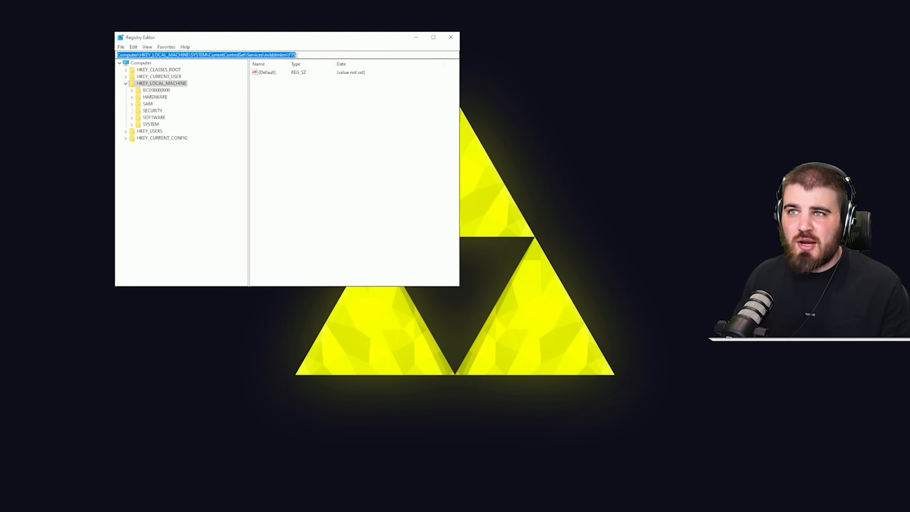
left_click(302, 55)
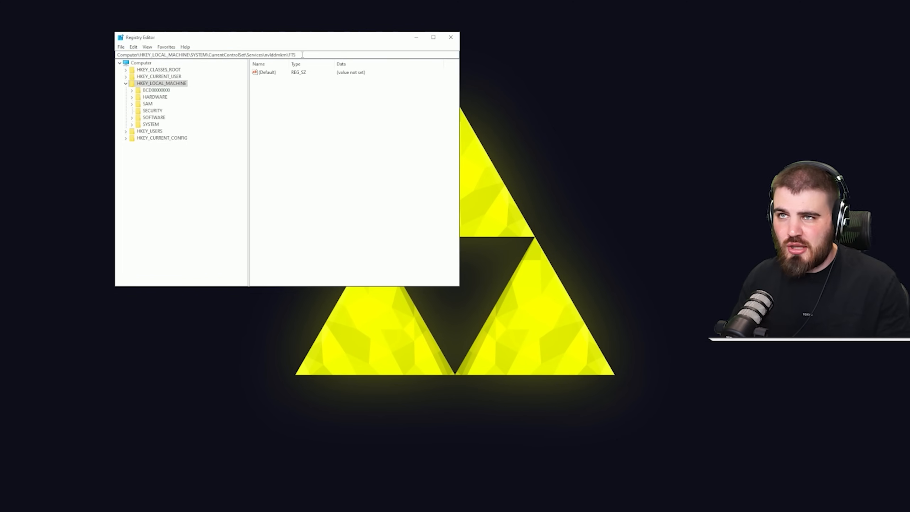
key("Return")
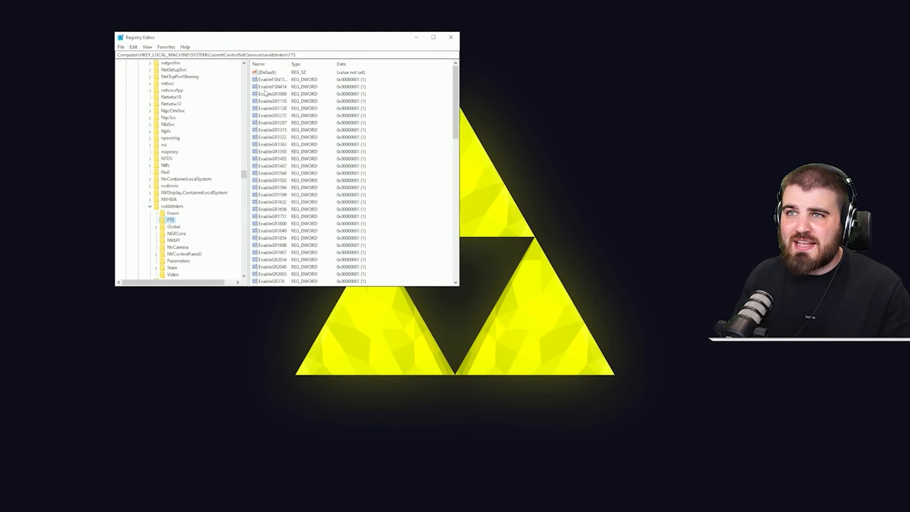
- Set the EnableGR535 DWORD value in the FTS key to 0 and close the Registry Editor
left_click_drag(460, 121, 534, 120)
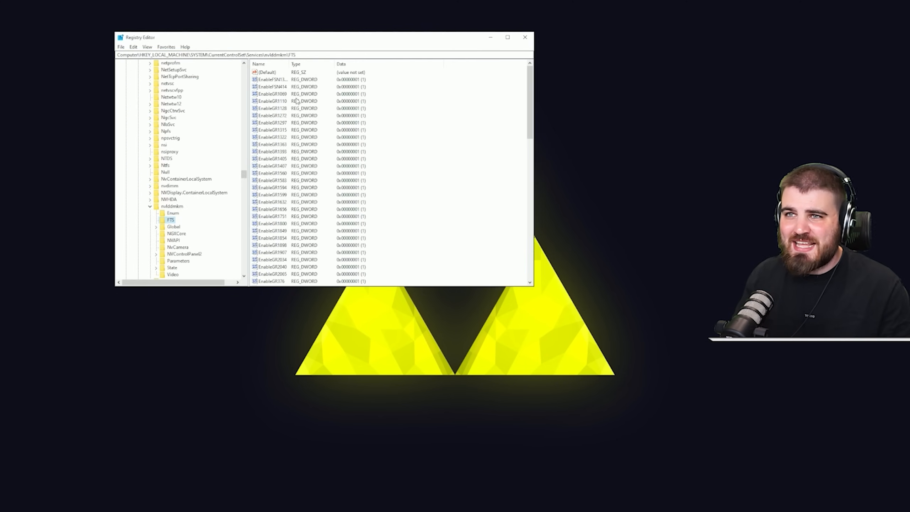
scroll(276, 136, "down", 1)
scroll(279, 211, "down", 5)
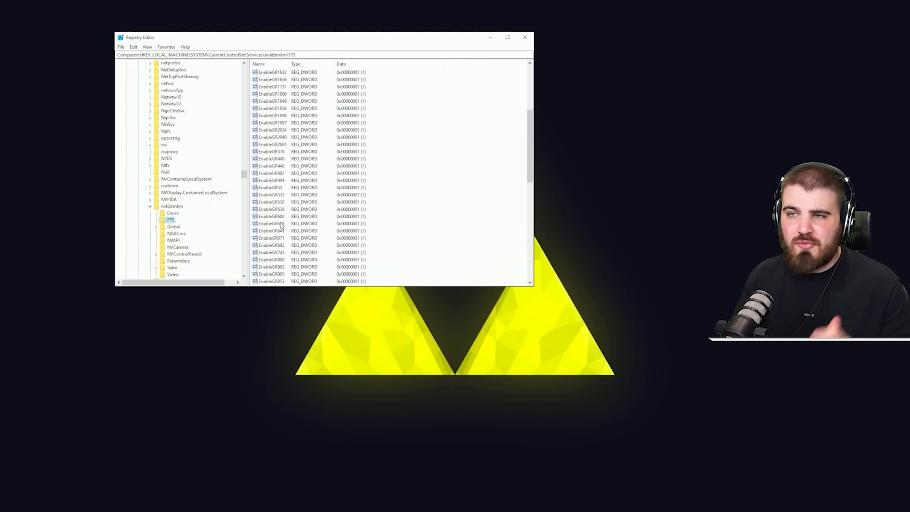
left_click(279, 196)
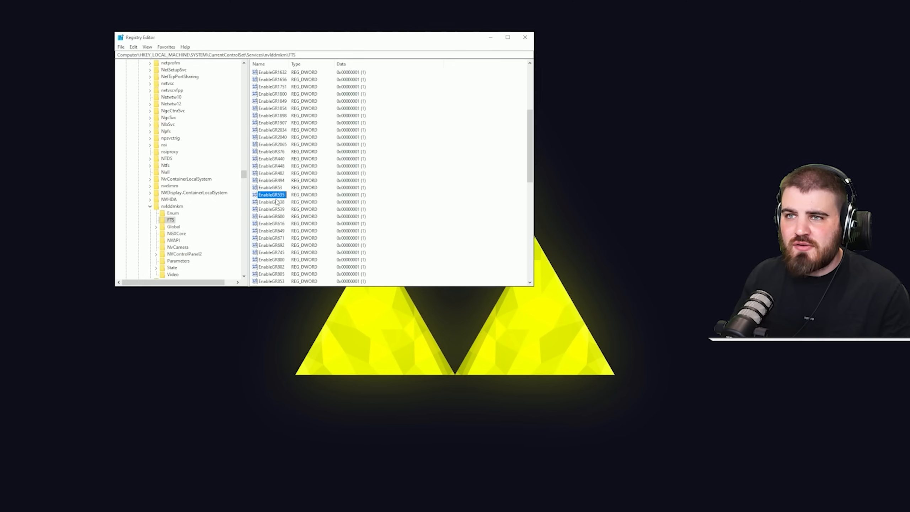
double_click(275, 197)
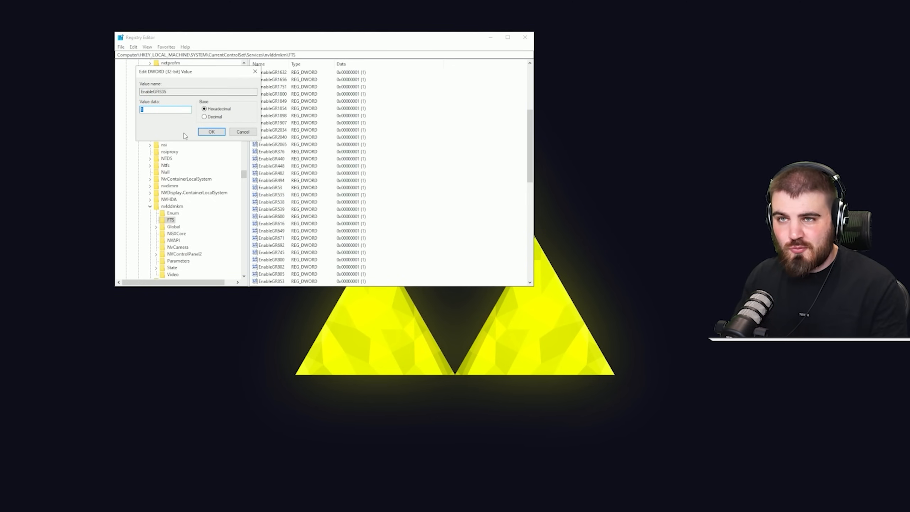
type("0")
left_click(211, 131)
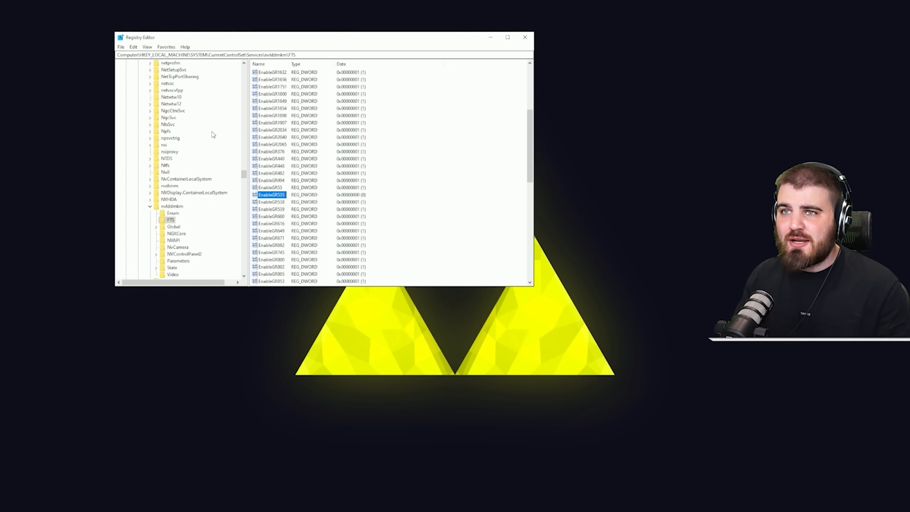
left_click(525, 37)
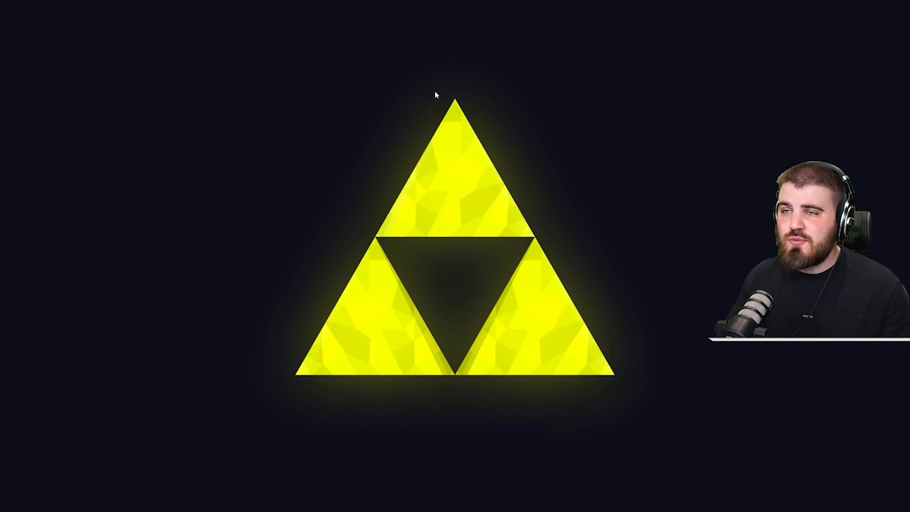
- Open NVIDIA Control Panel and turn on global Image Sharpening with Sharpen set to 0.70
right_click(436, 293)
left_click(475, 348)
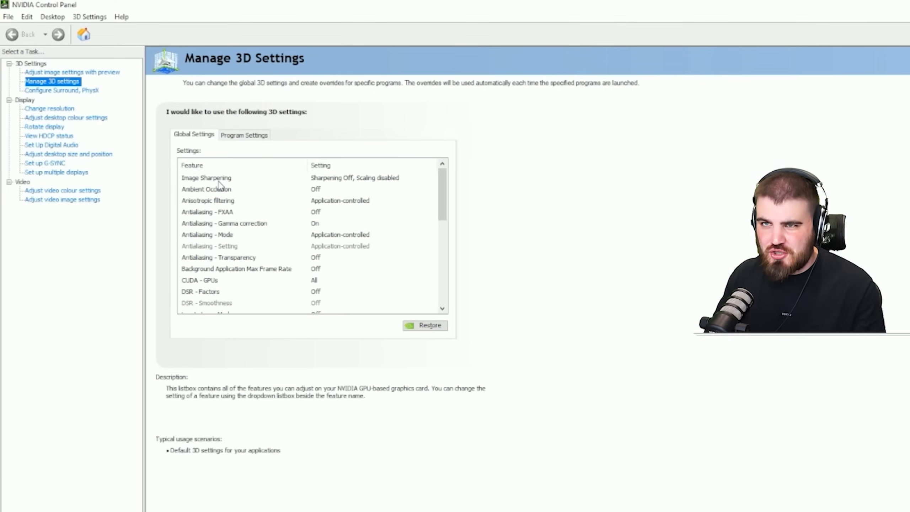
left_click(355, 183)
left_click(356, 182)
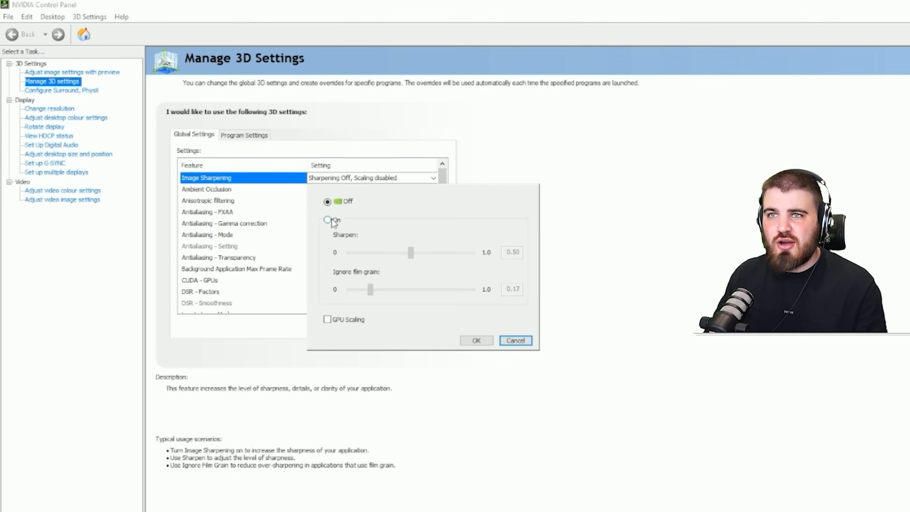
left_click(327, 220)
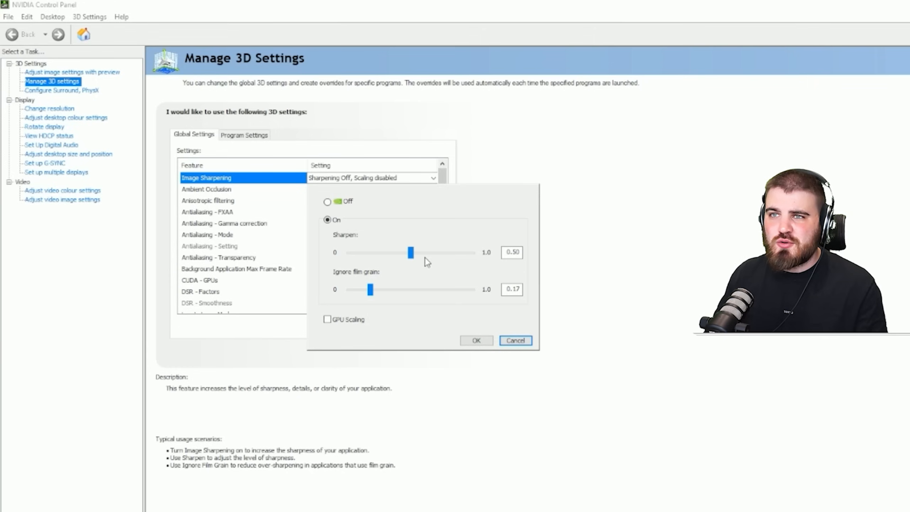
double_click(513, 252)
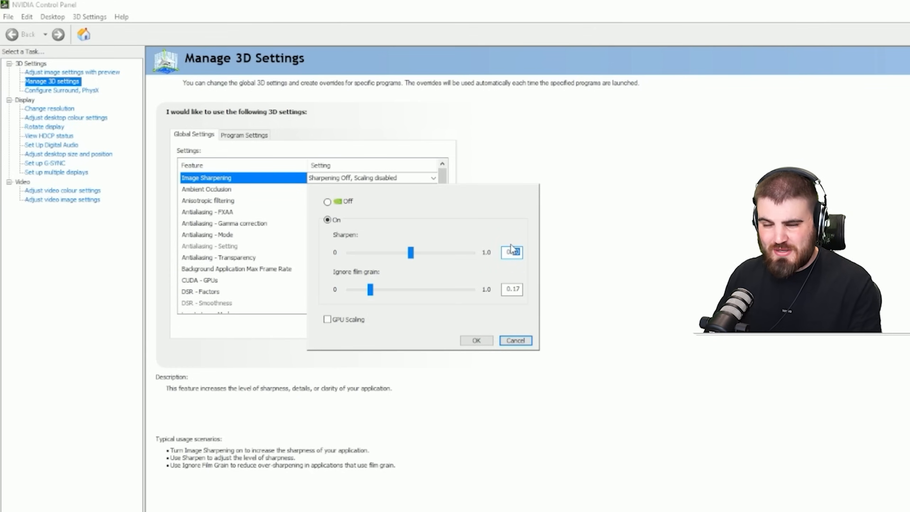
type("0.70")
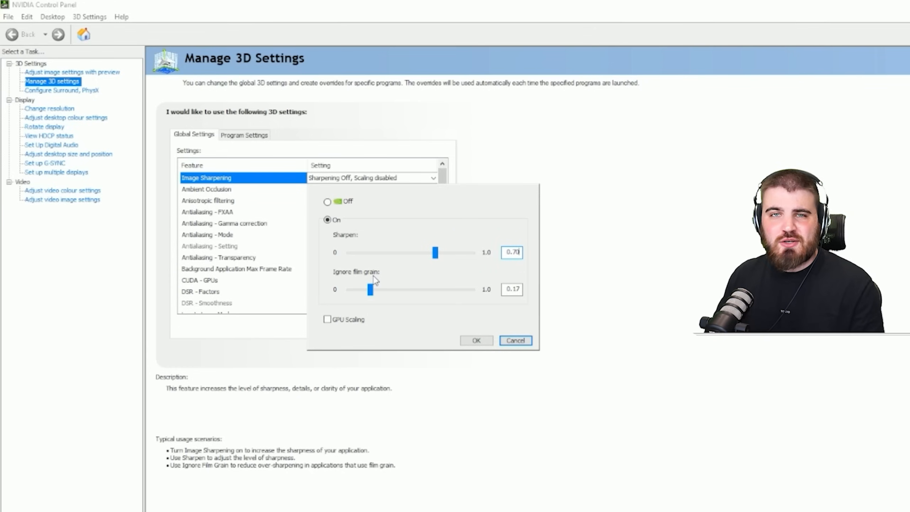
left_click(474, 340)
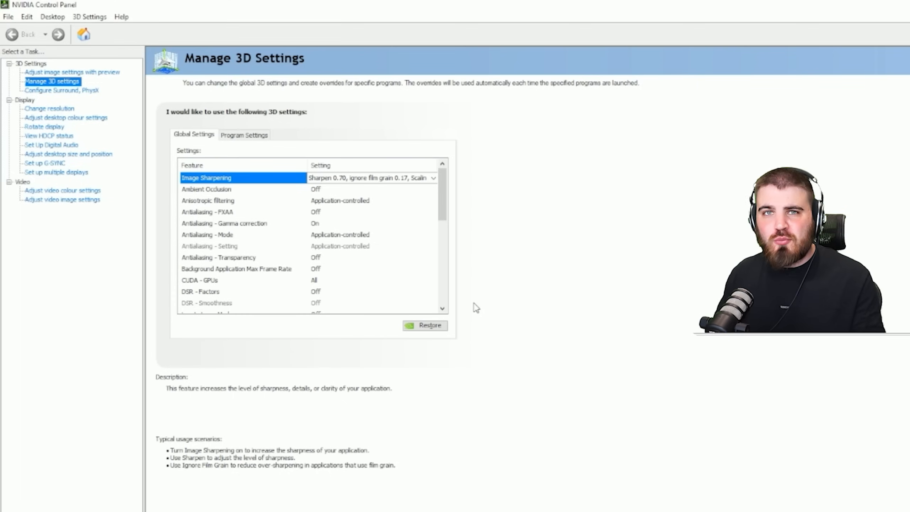
- Check the program-specific settings for Call of Duty: Modern Warfare 2, and set the global Ambient Occlusion to Off
left_click(240, 139)
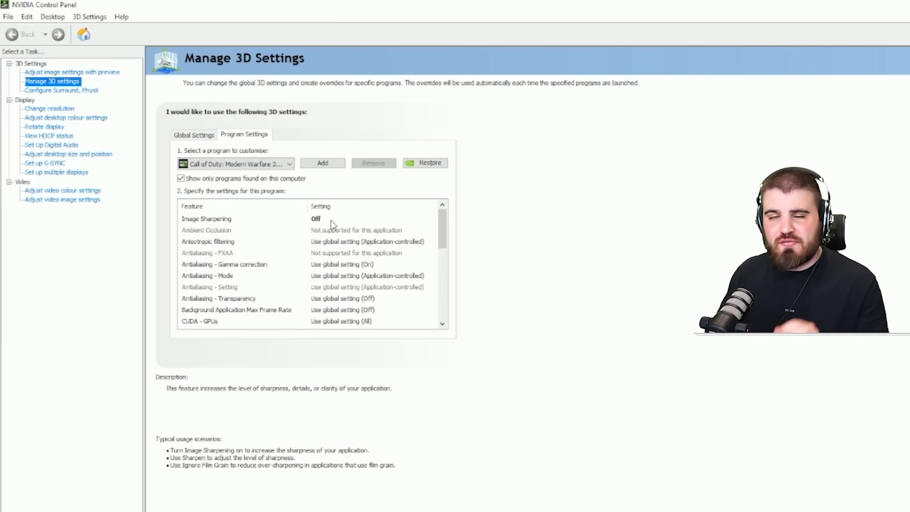
left_click(190, 135)
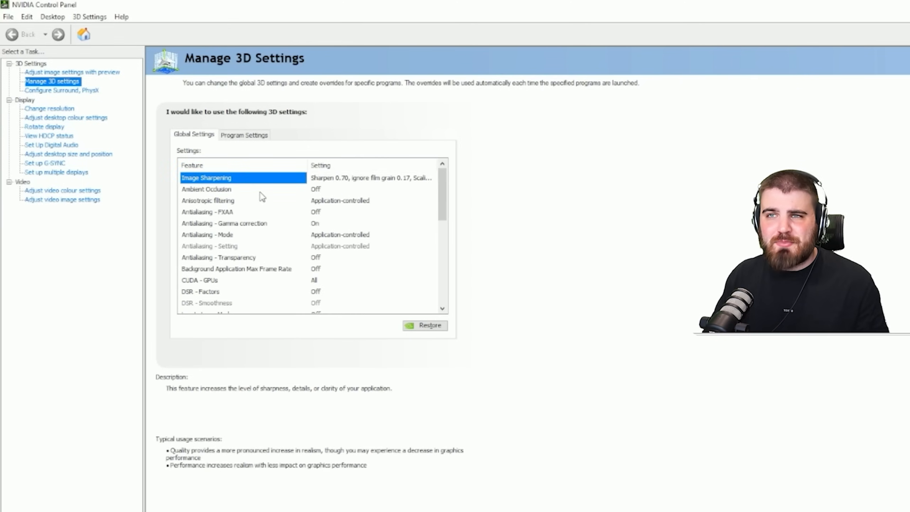
left_click(333, 189)
left_click(333, 189)
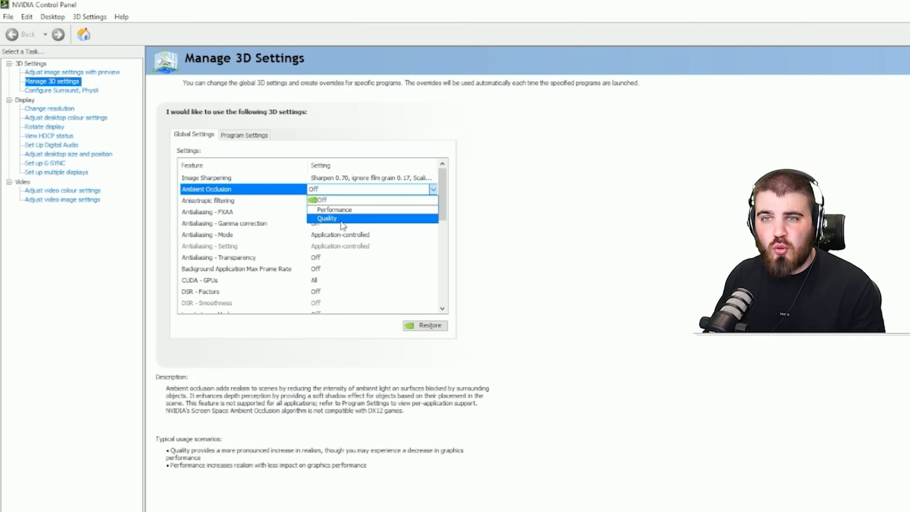
left_click(335, 200)
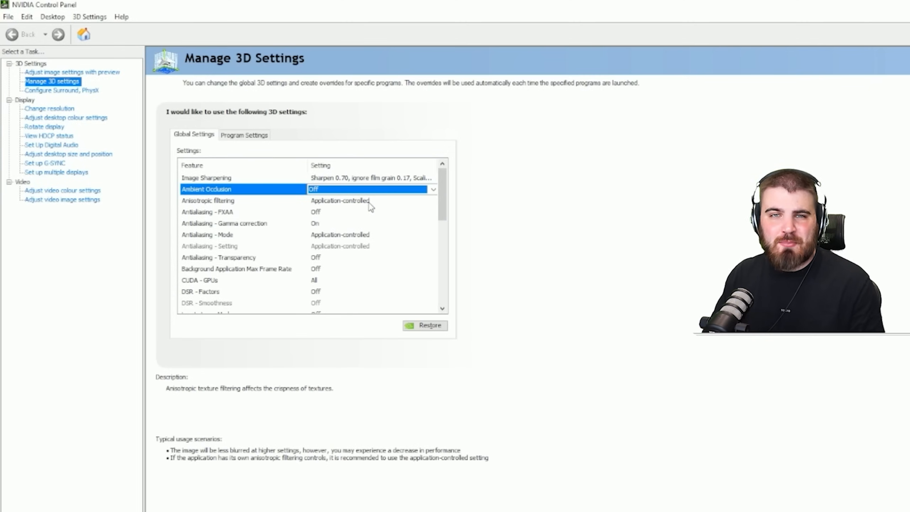
left_click(338, 192)
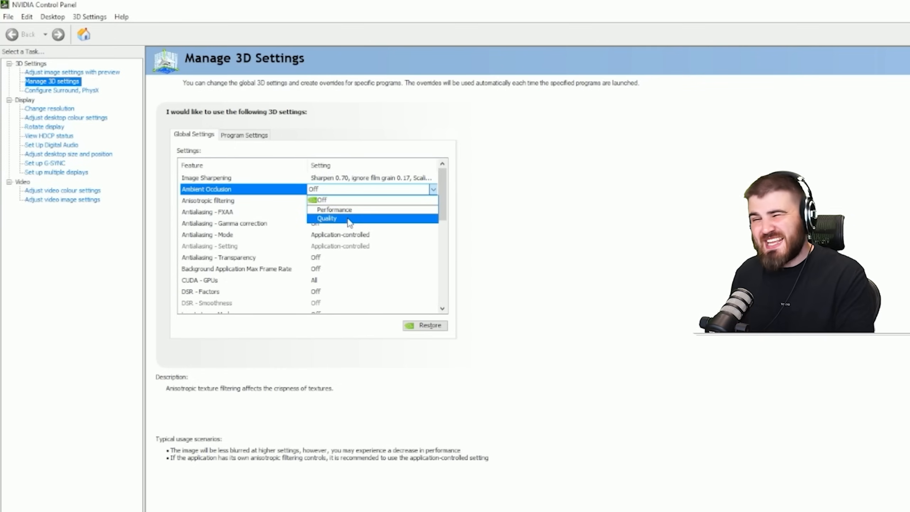
left_click(334, 200)
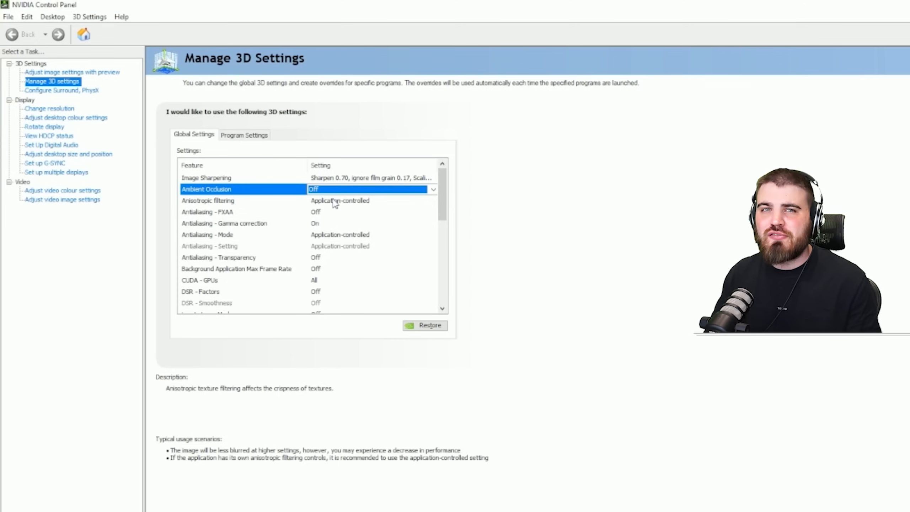
- Set the global Anisotropic filtering to 16x and view the program-specific settings for Call of Duty: Modern Warfare 2
left_click(240, 201)
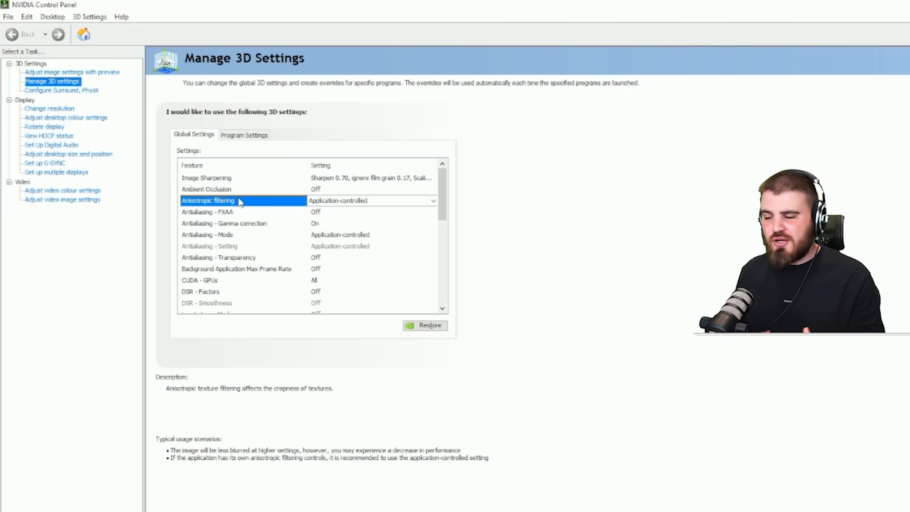
left_click(329, 200)
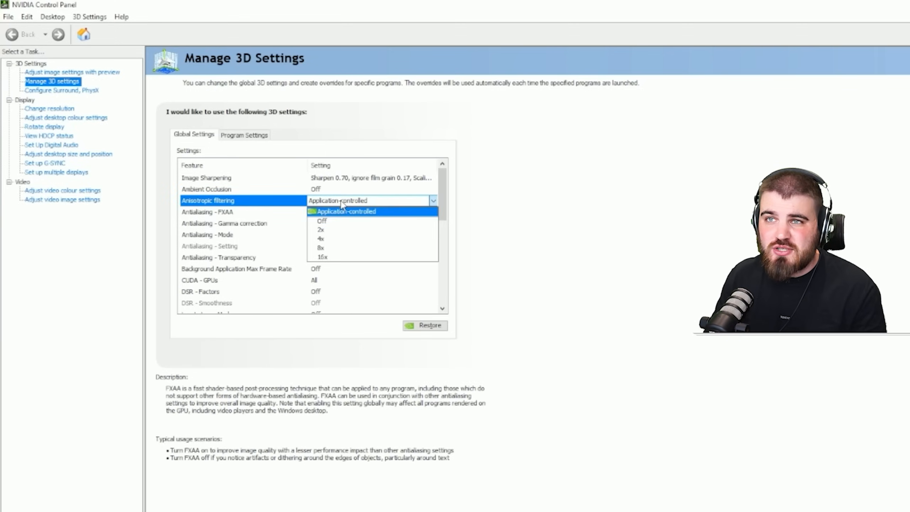
left_click(336, 258)
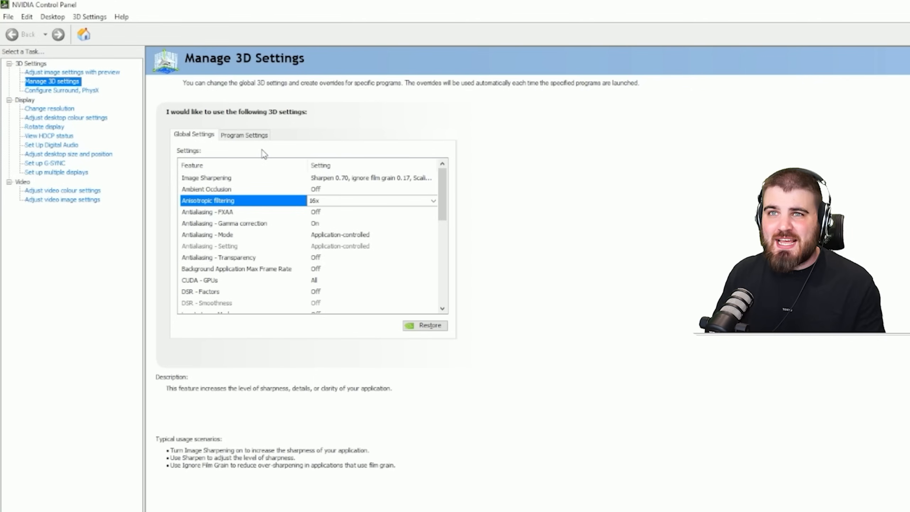
left_click(245, 138)
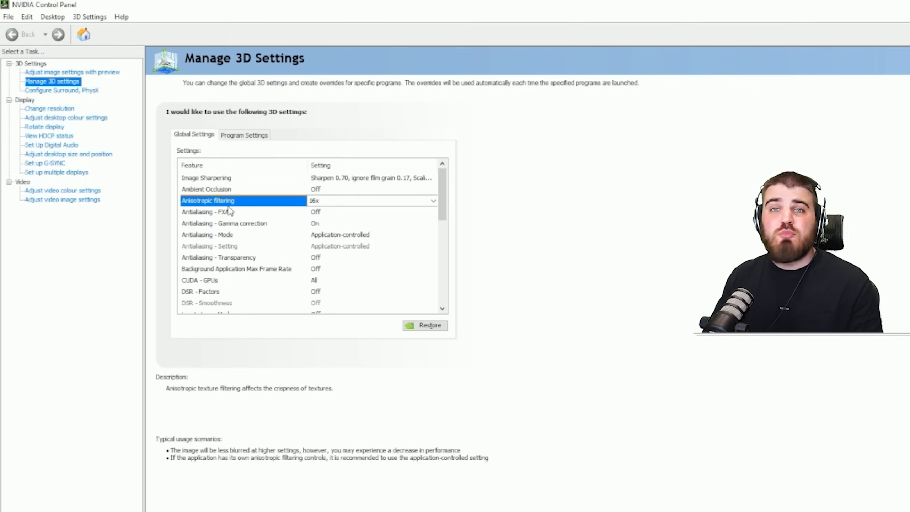
- Set Antialiasing - FXAA to Off in the global 3D settings
left_click(230, 213)
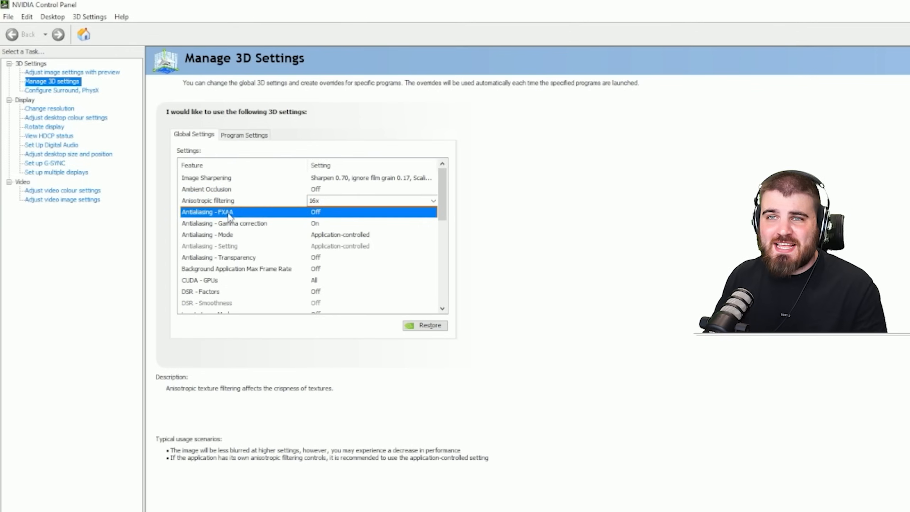
left_click(340, 213)
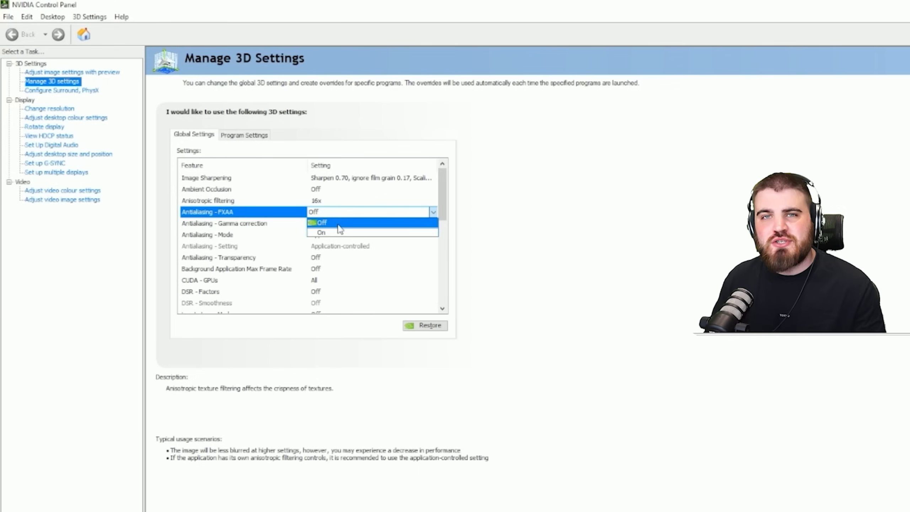
left_click(252, 216)
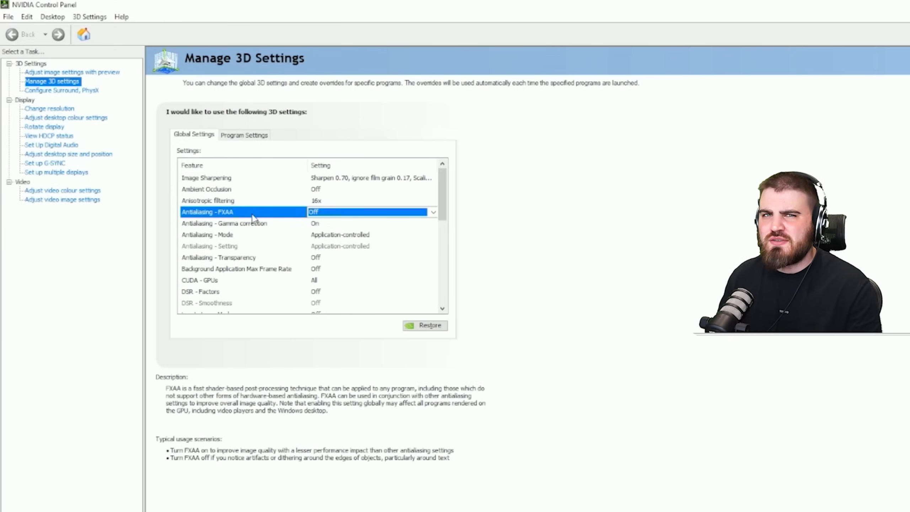
left_click(318, 212)
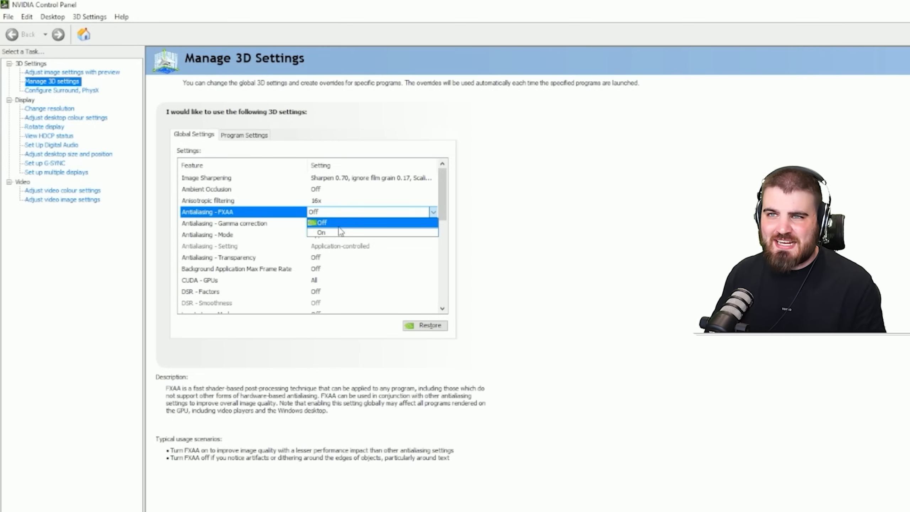
left_click(345, 223)
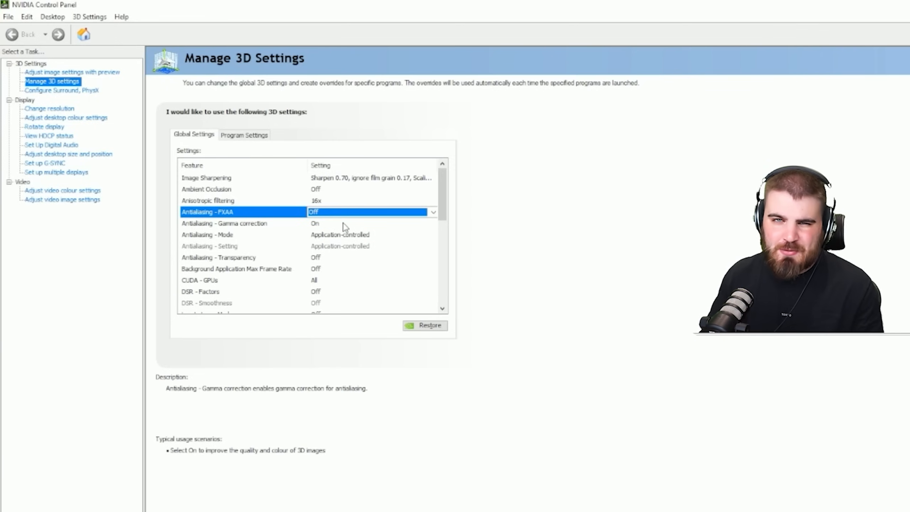
- Set Antialiasing - Gamma correction to Off in the global 3D settings
left_click(230, 224)
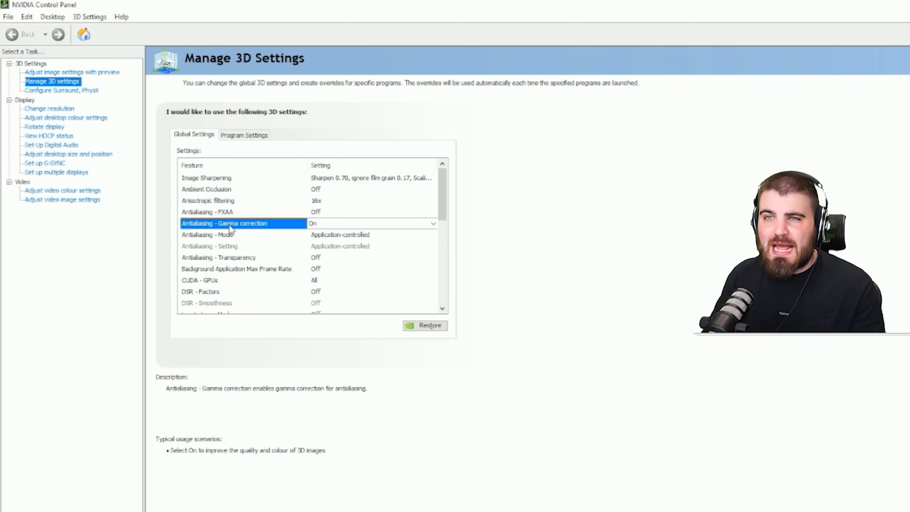
left_click(322, 223)
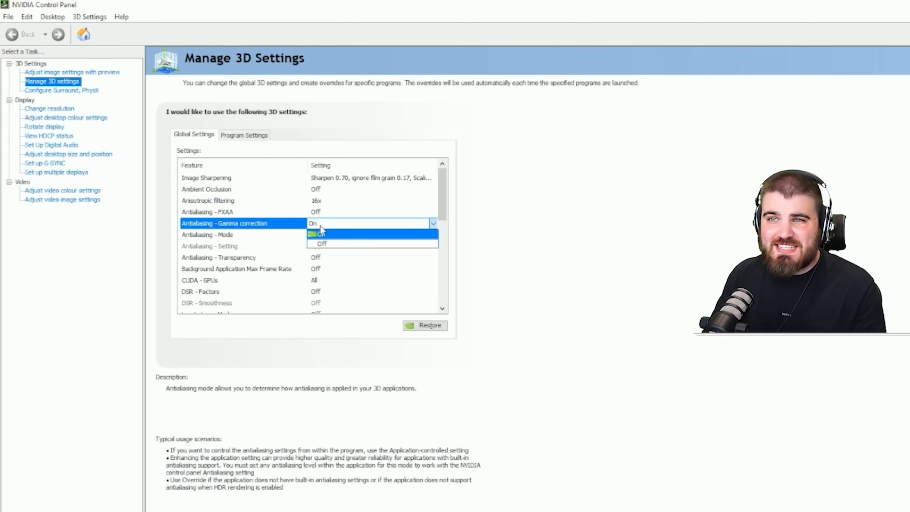
left_click(340, 244)
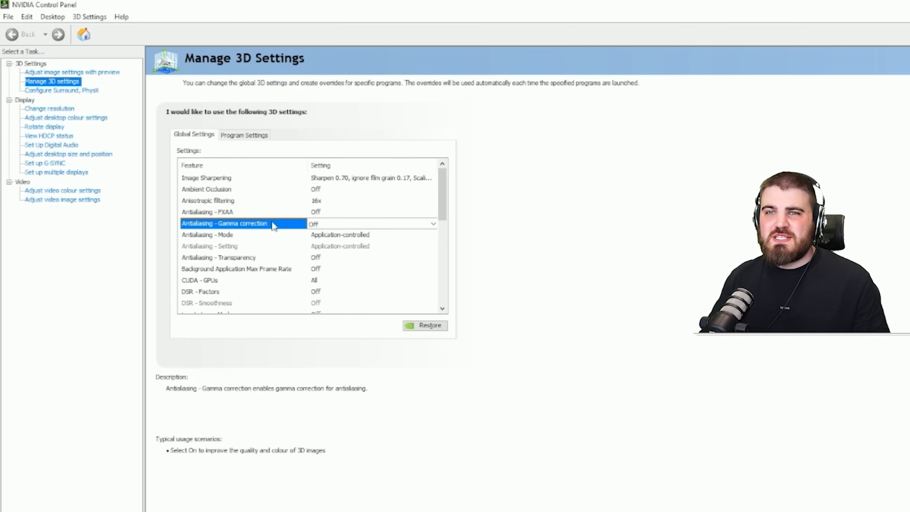
- Set Antialiasing - Mode to Application-controlled and check the Antialiasing - Setting and Antialiasing - Transparency entries
left_click(267, 235)
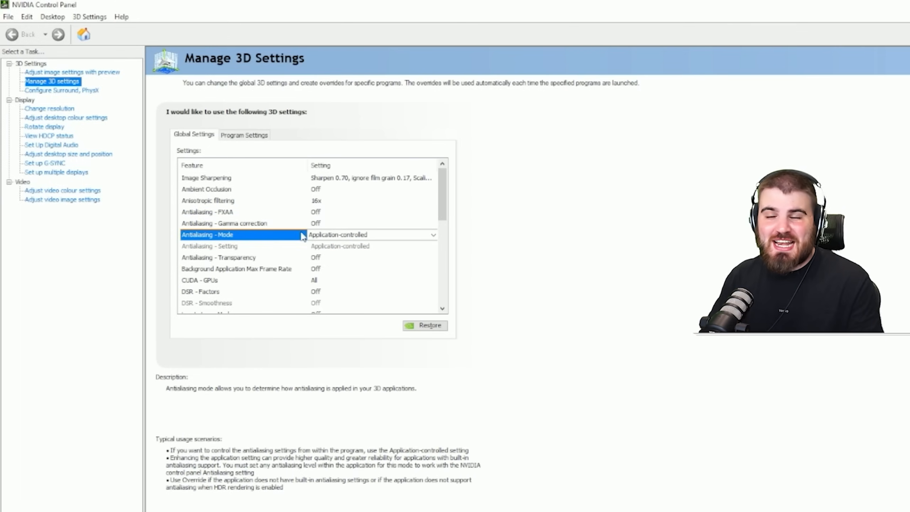
left_click(360, 238)
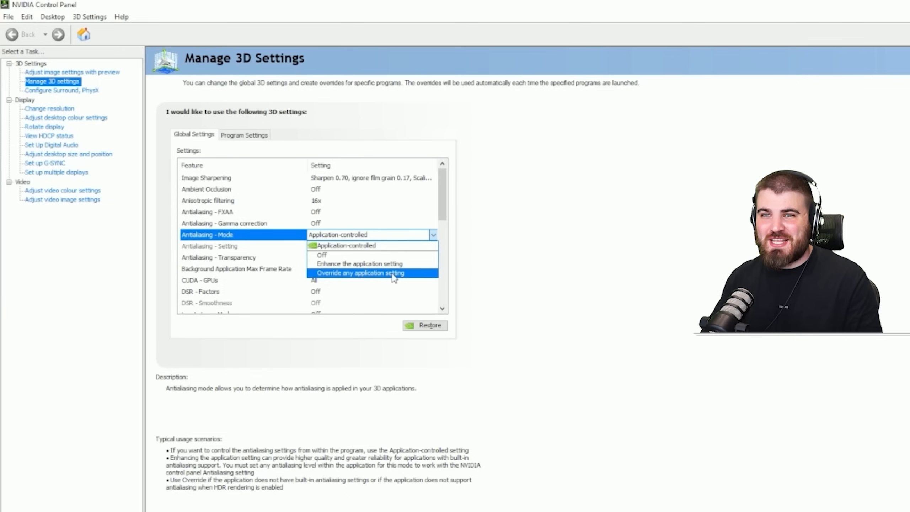
left_click(371, 246)
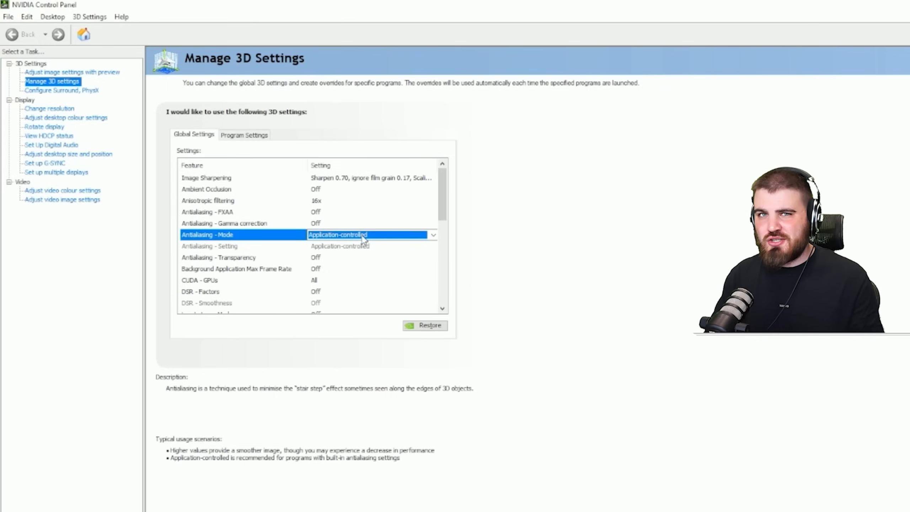
left_click(233, 248)
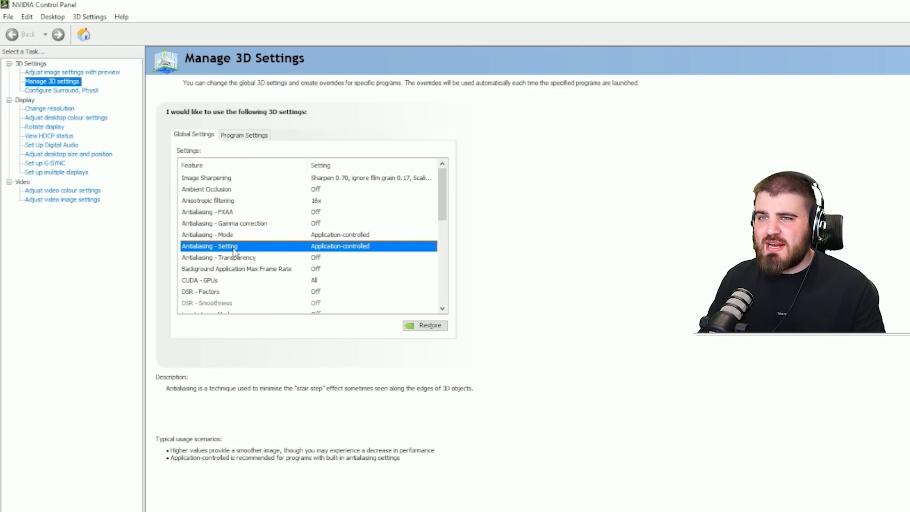
left_click(243, 258)
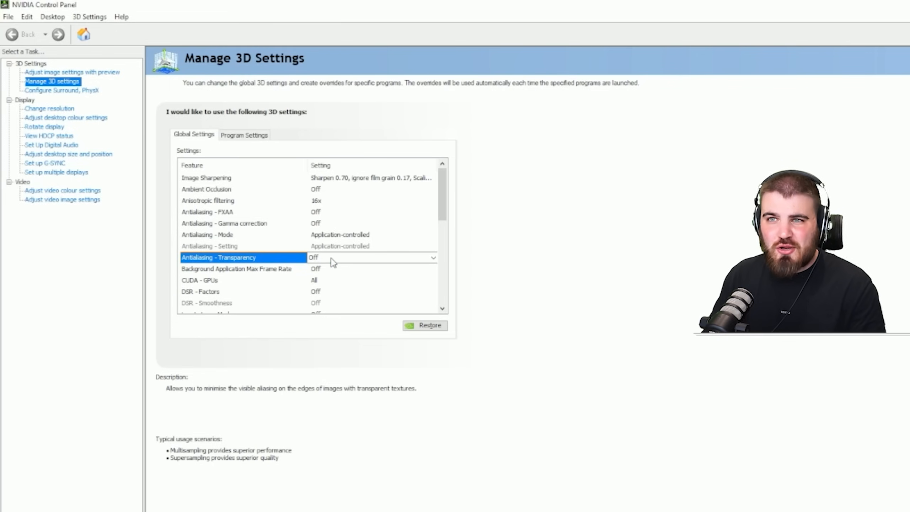
- Turn on the global Background Application Max Frame Rate limit at 30 FPS
left_click(276, 273)
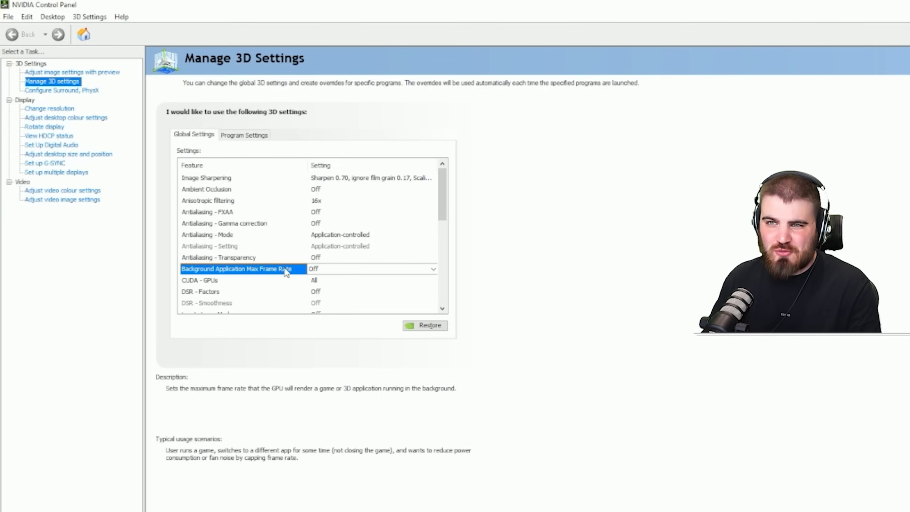
left_click(345, 270)
left_click(327, 310)
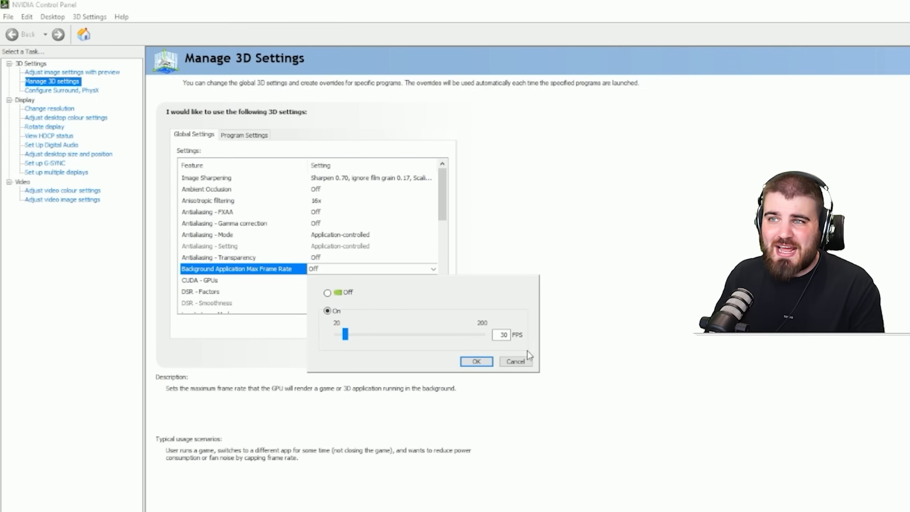
left_click(476, 361)
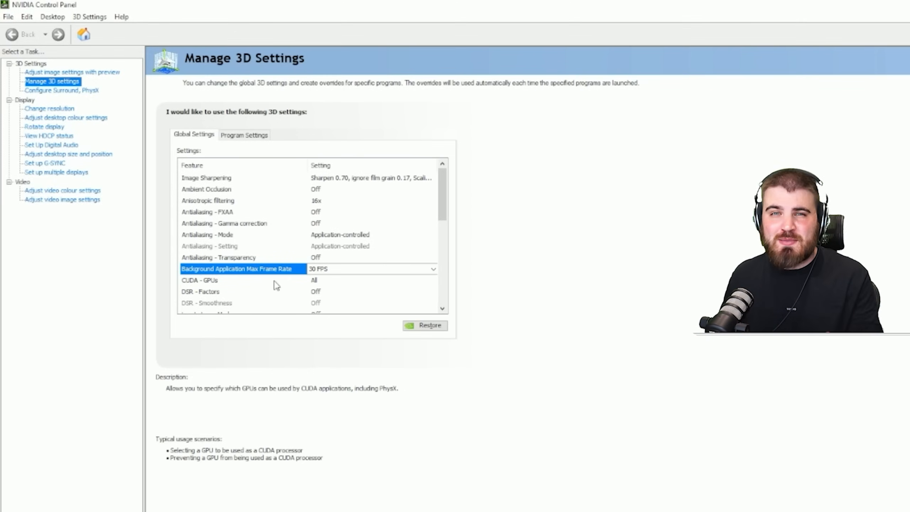
- Select the NVIDIA GeForce RTX 3090 for CUDA - GPUs in the global settings
left_click(232, 279)
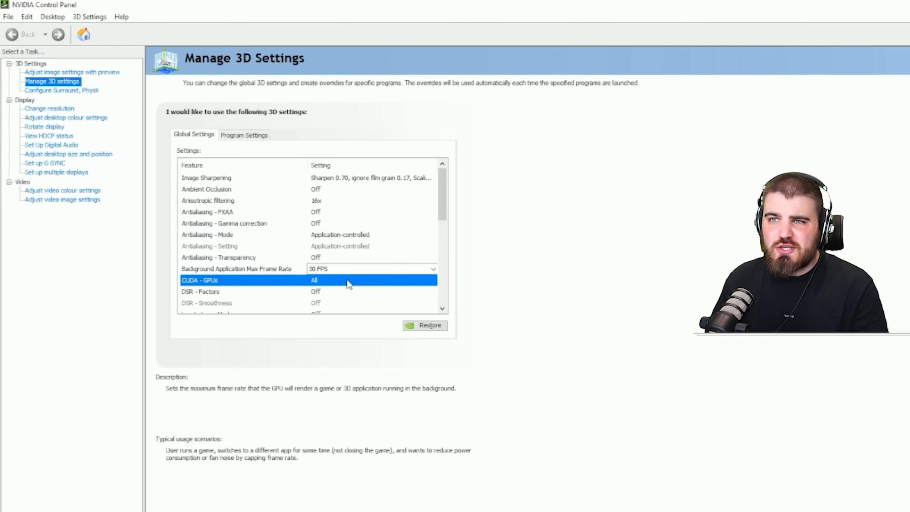
left_click(346, 279)
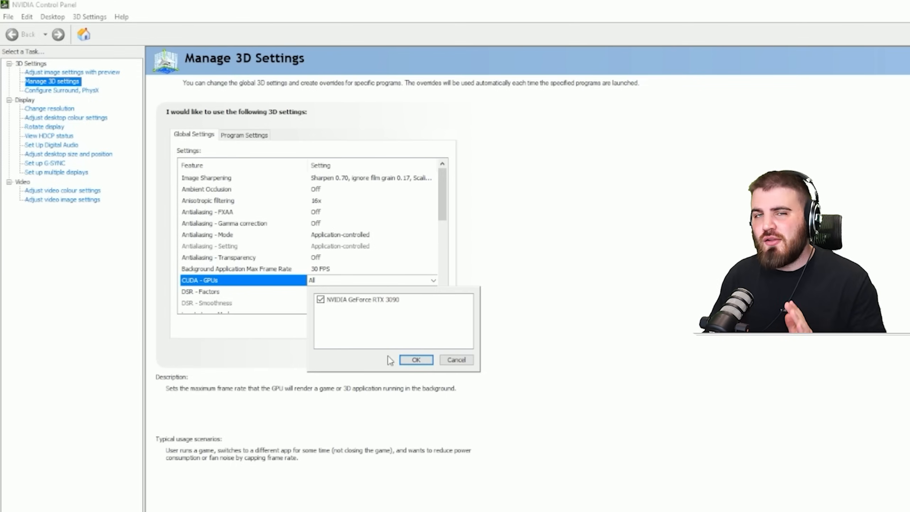
left_click(416, 360)
- Enable the DSR - Factors 1.78x DL, 2.25x DL, 1.20x, 1.50x, 2.00x, 3.00x and 4.00x in the global settings
left_click(221, 257)
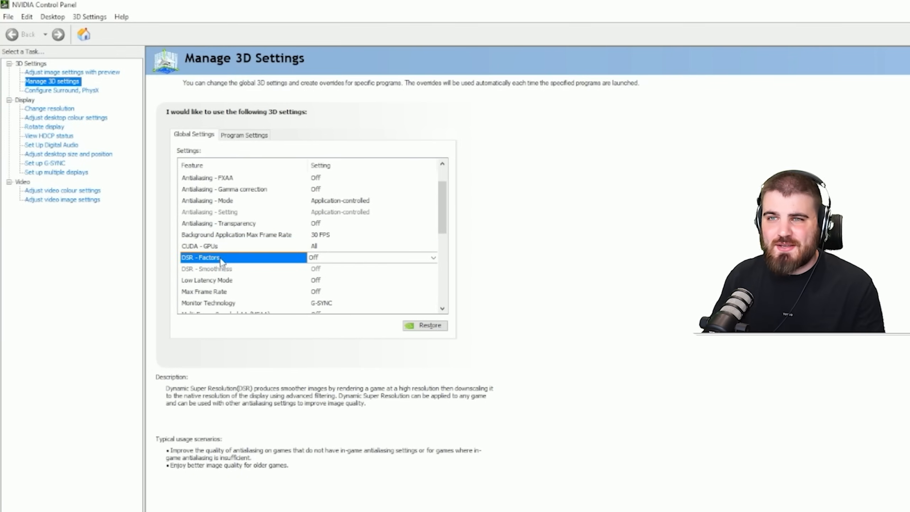
left_click(333, 257)
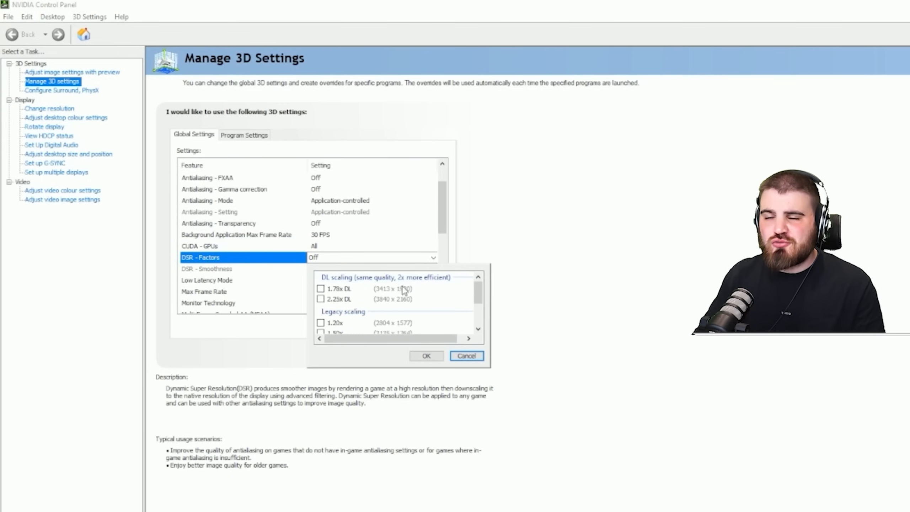
scroll(372, 292, "down", 2)
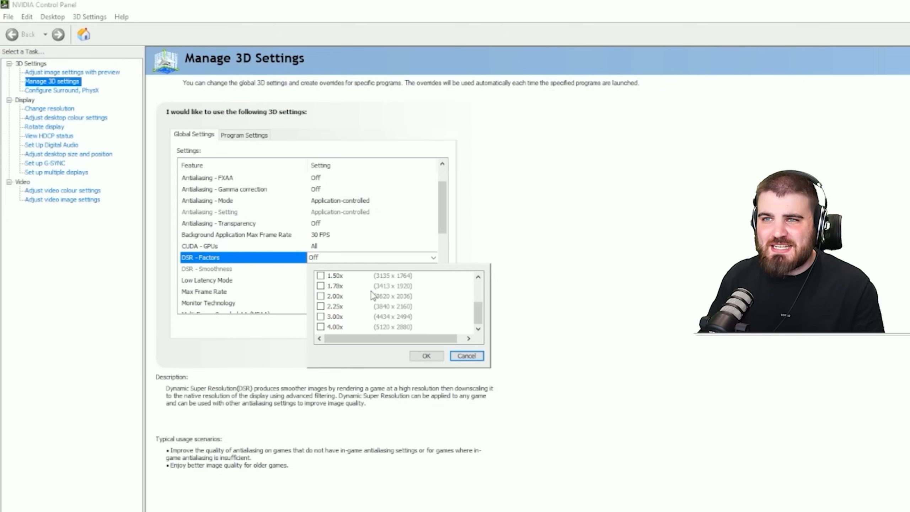
scroll(365, 317, "up", 2)
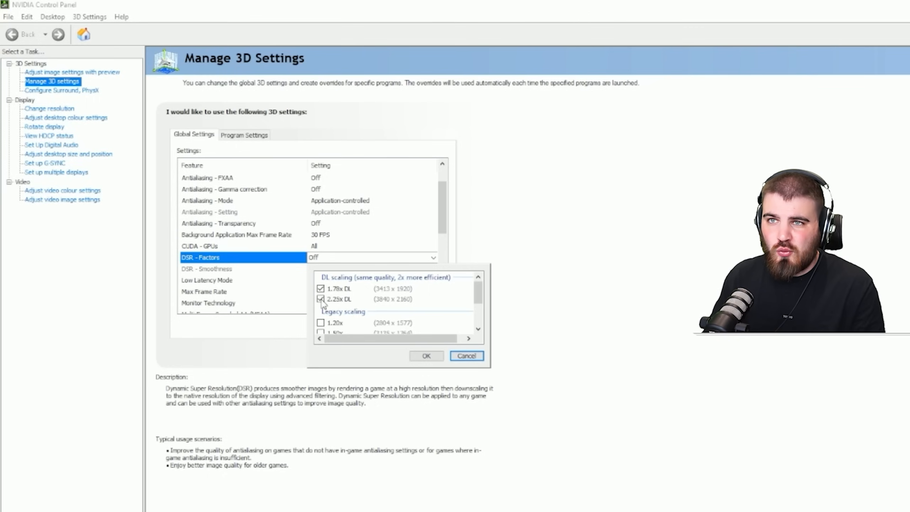
left_click(322, 323)
scroll(325, 323, "down", 1)
left_click(320, 304)
scroll(323, 308, "down", 1)
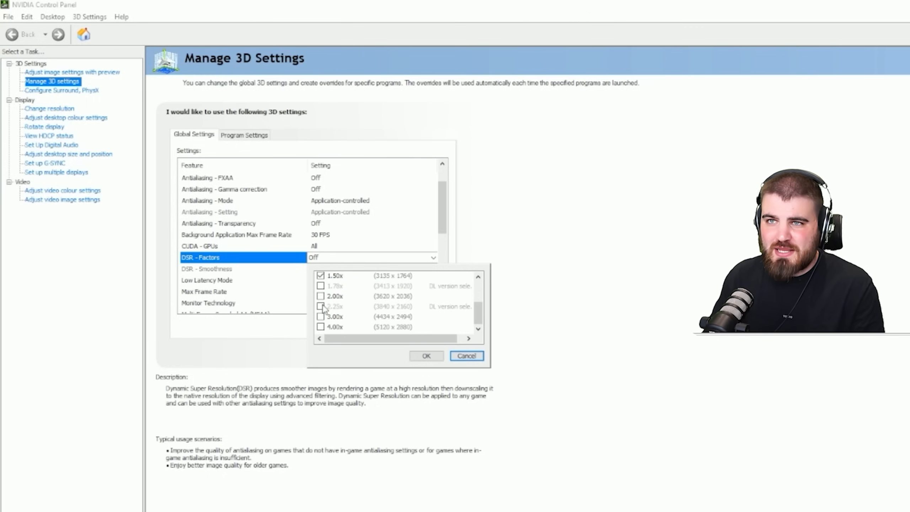
left_click(320, 296)
left_click(321, 316)
left_click(321, 327)
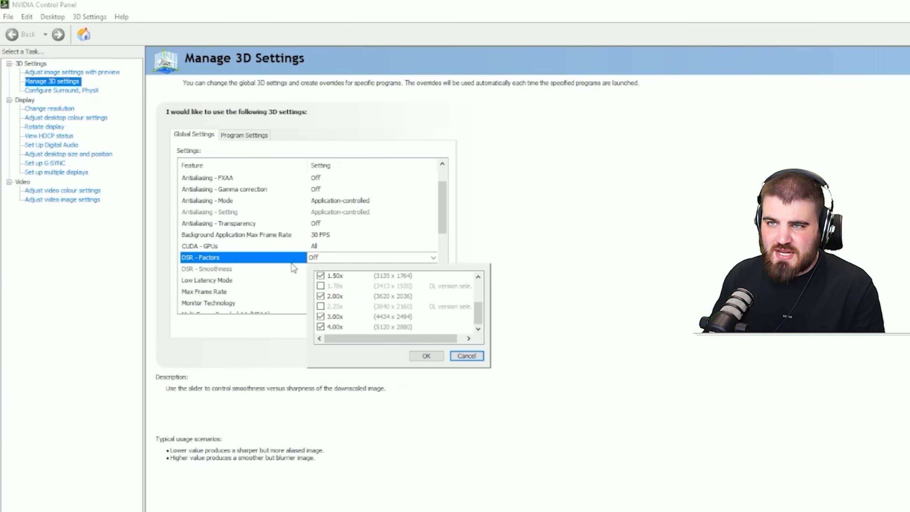
left_click(426, 356)
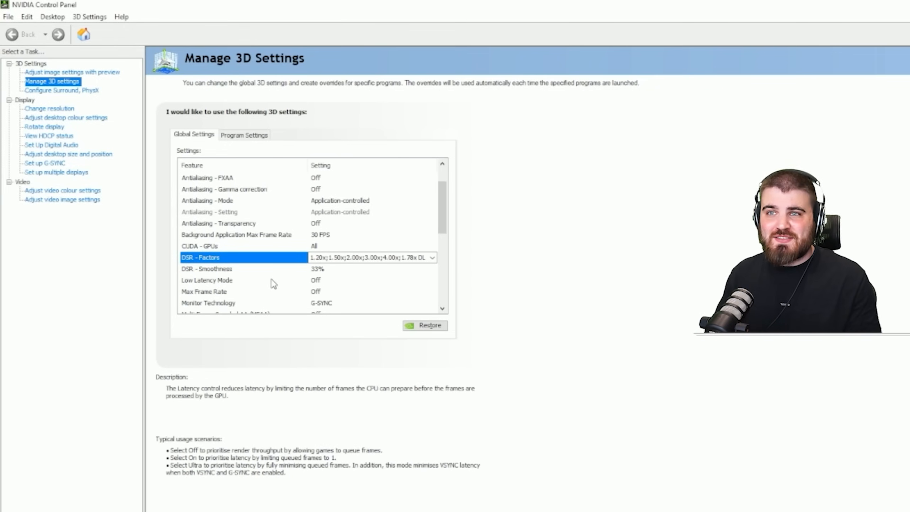
- Review the enabled DL and legacy scaling options for DSR - Factors and their resolutions
left_click(362, 257)
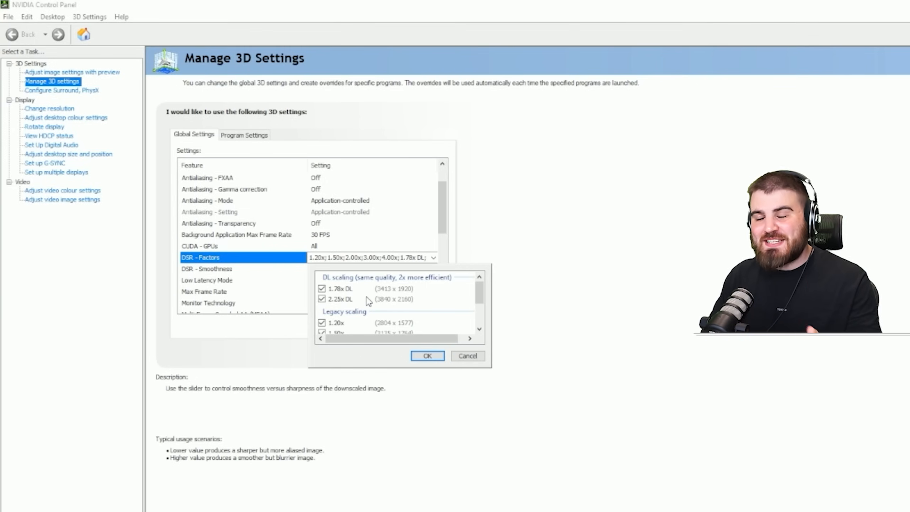
scroll(362, 293, "down", 1)
scroll(356, 291, "up", 2)
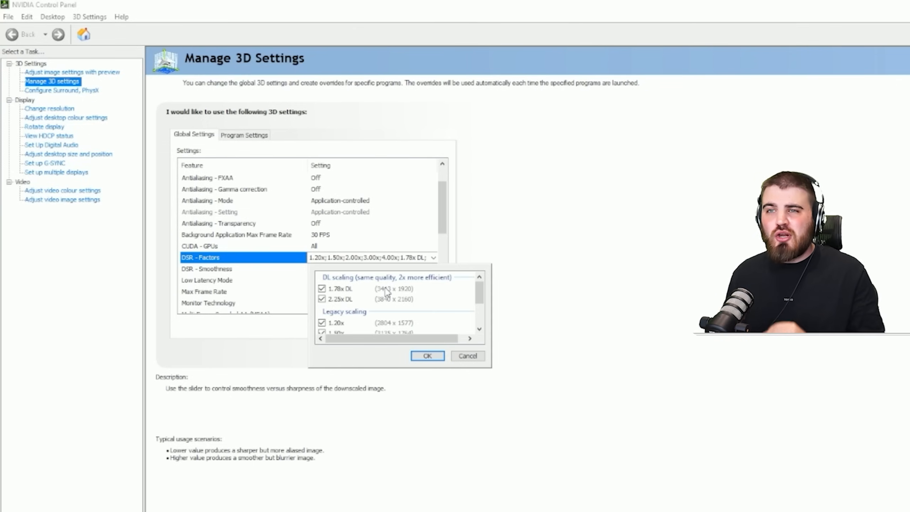
left_click(330, 260)
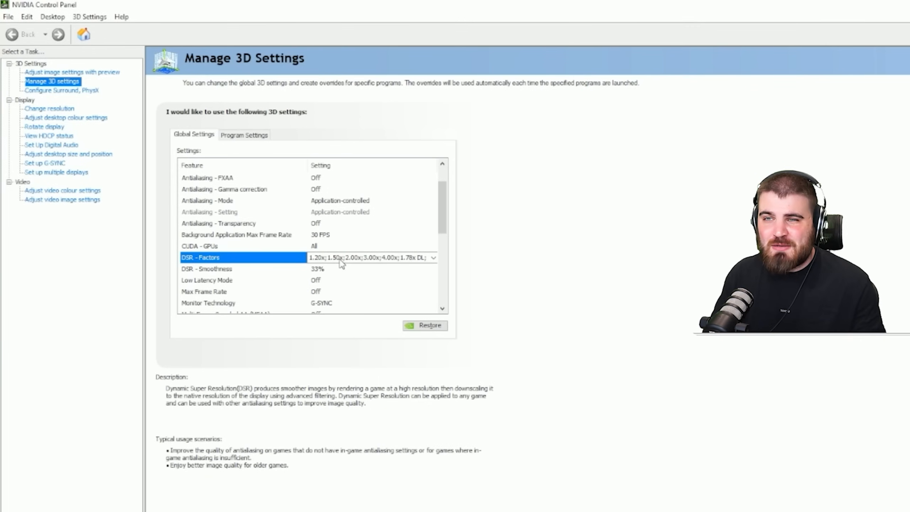
left_click(340, 262)
scroll(349, 295, "down", 2)
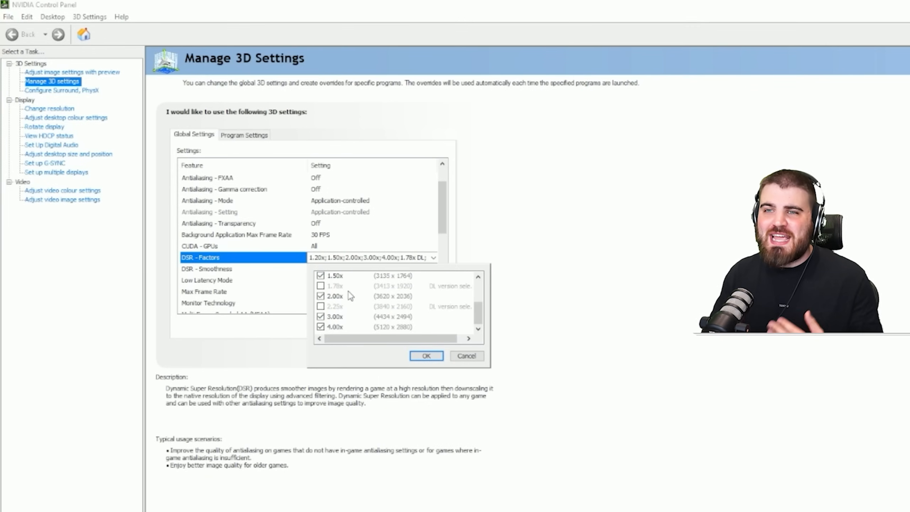
left_click(426, 355)
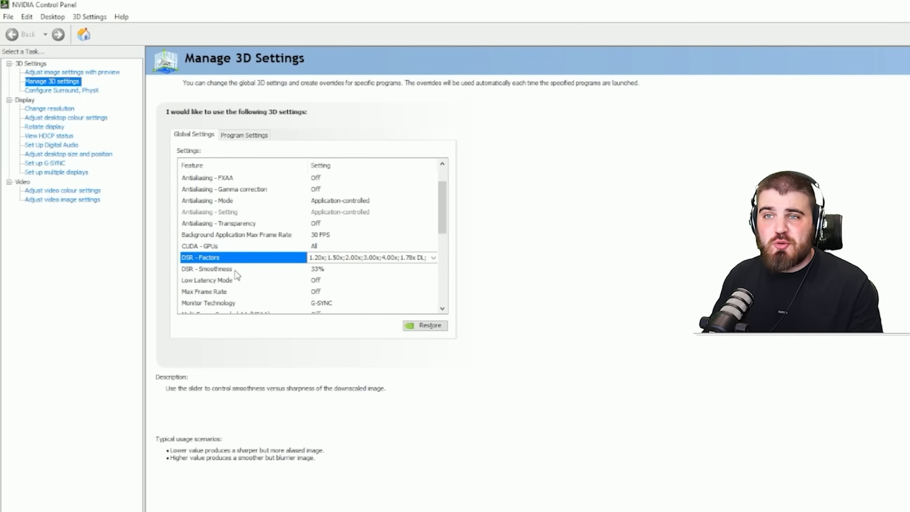
- Accept a DSR - Smoothness of 33% in the global settings
left_click(235, 272)
left_click(327, 270)
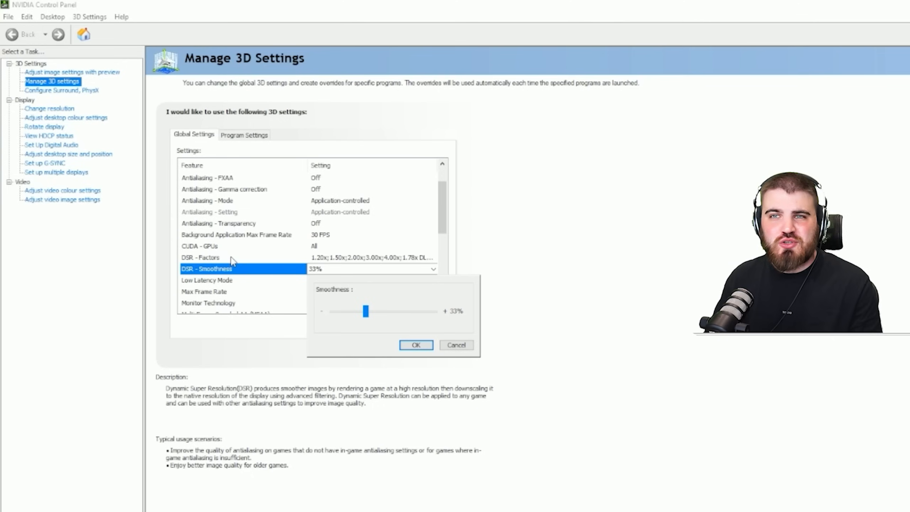
left_click(421, 343)
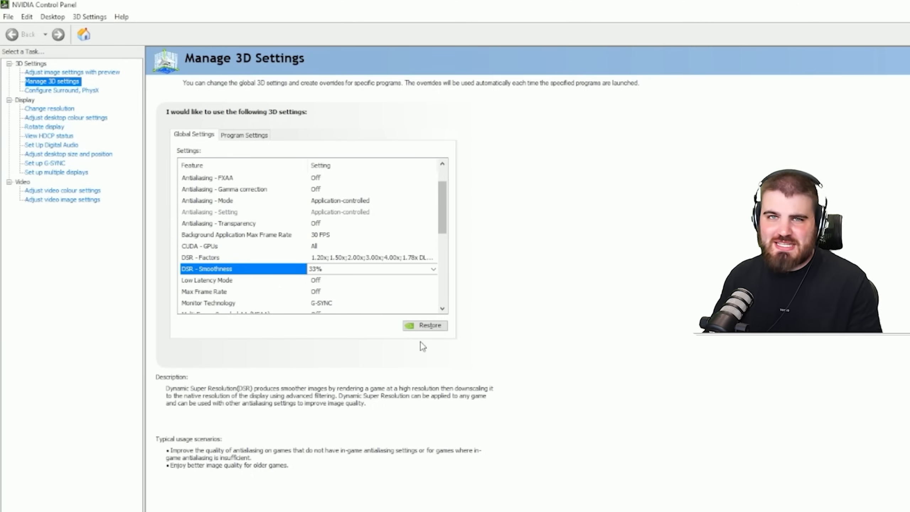
- Set Low Latency Mode to On in the global 3D settings
left_click(236, 280)
left_click(330, 284)
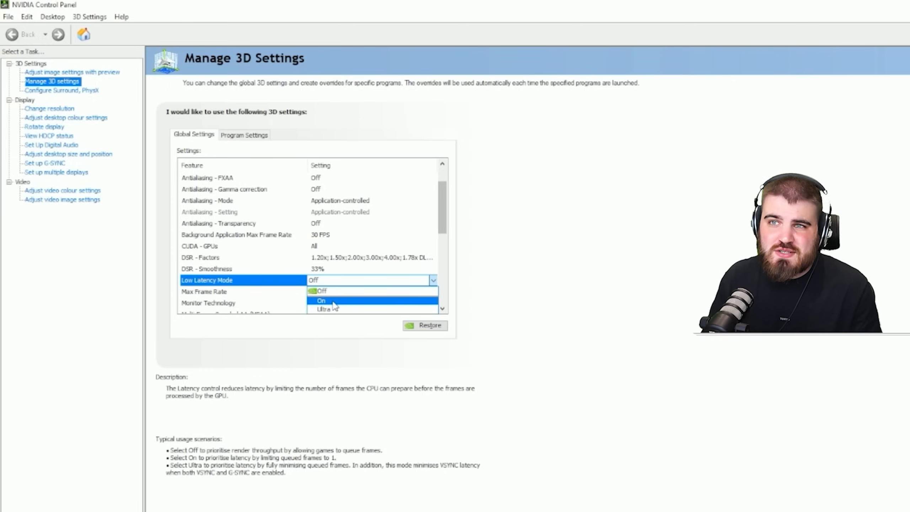
left_click(321, 300)
scroll(286, 303, "down", 1)
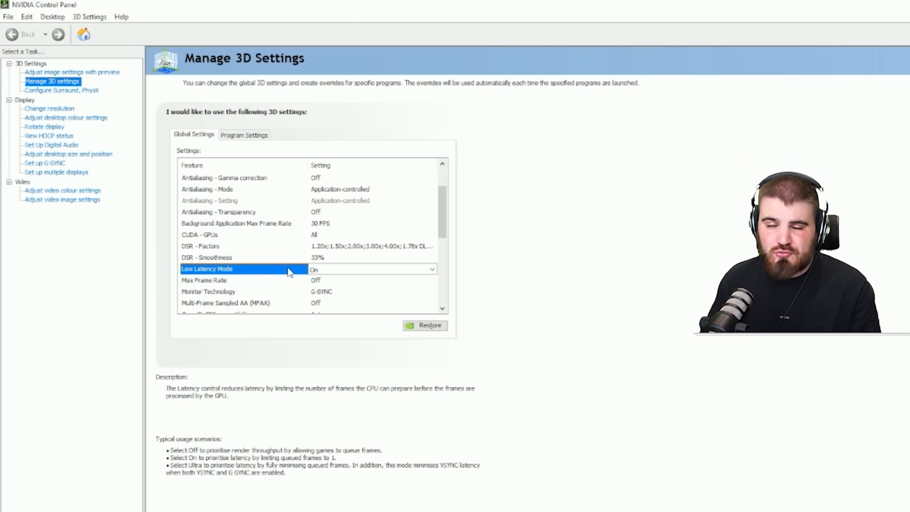
scroll(237, 305, "up", 1)
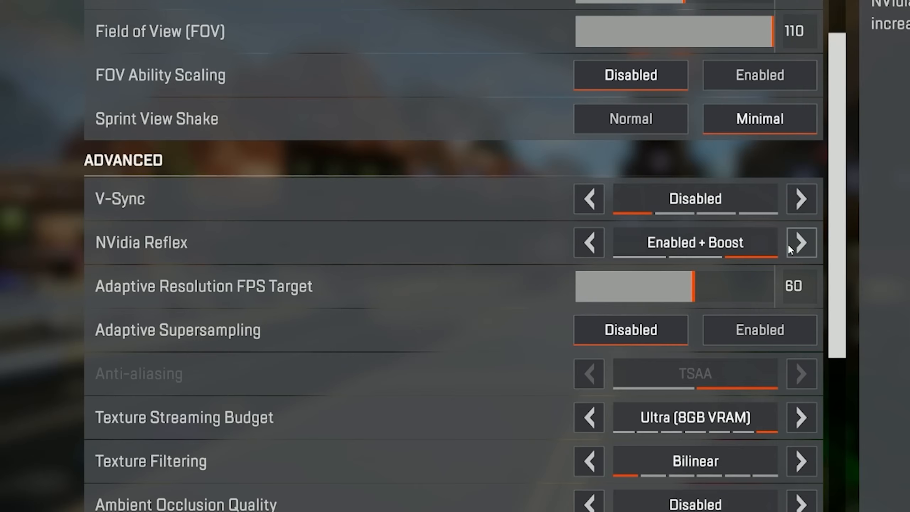
- Step the game's NVidia Reflex option back by one, and set Low Latency Mode to Off for Call of Duty: Modern Warfare 2 in NVIDIA Control Panel
left_click(590, 242)
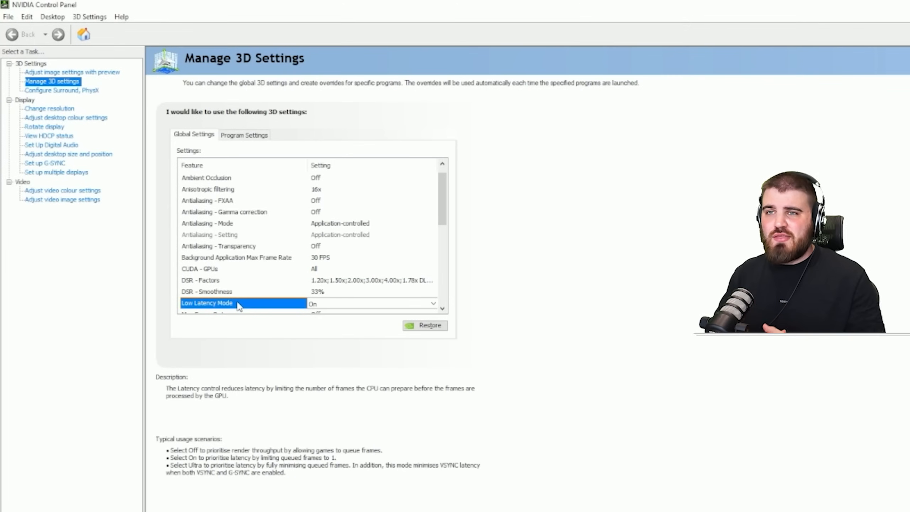
left_click(244, 136)
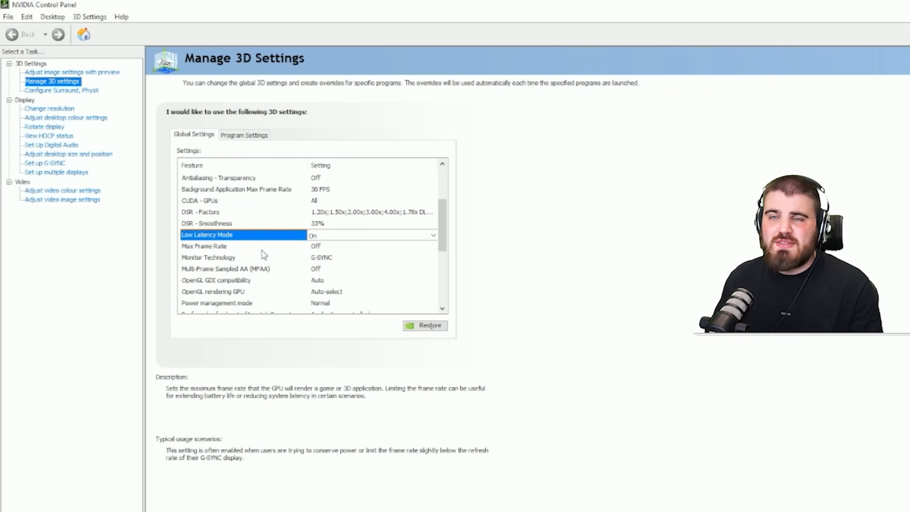
- Set Max Frame Rate to Off in the global 3D settings
left_click(262, 251)
left_click(330, 246)
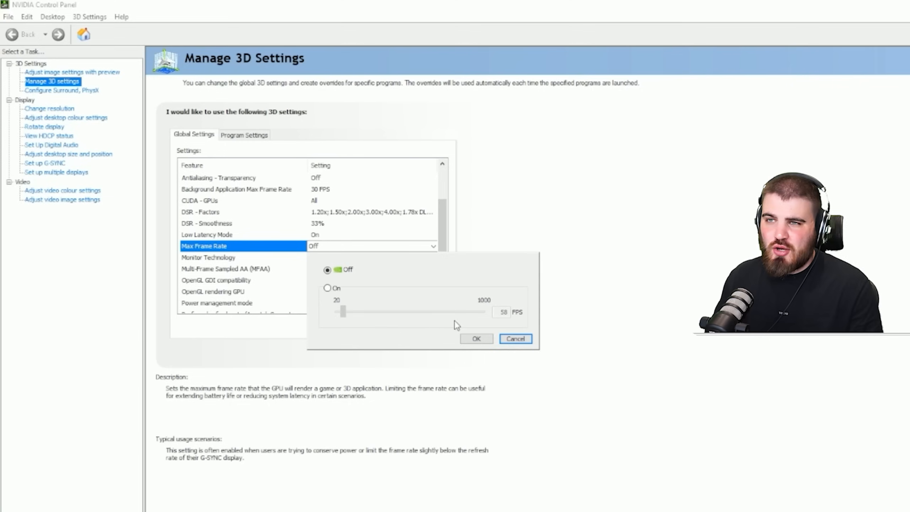
left_click(477, 339)
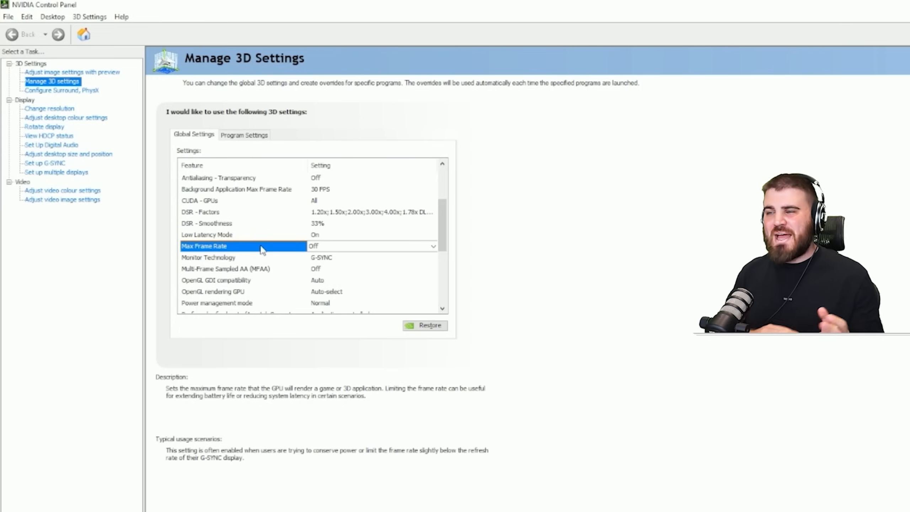
- Set Monitor Technology to Fixed Refresh in the global 3D settings
left_click(284, 257)
left_click(338, 259)
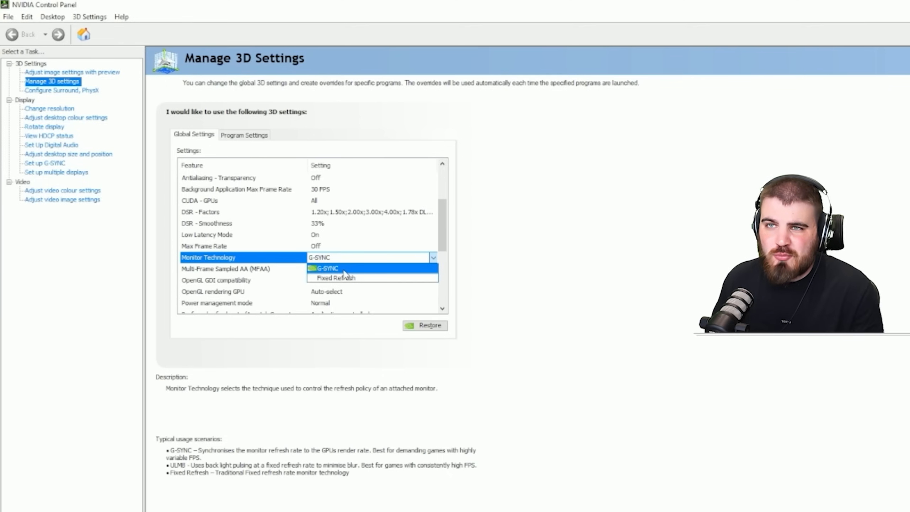
left_click(344, 278)
scroll(353, 279, "up", 3)
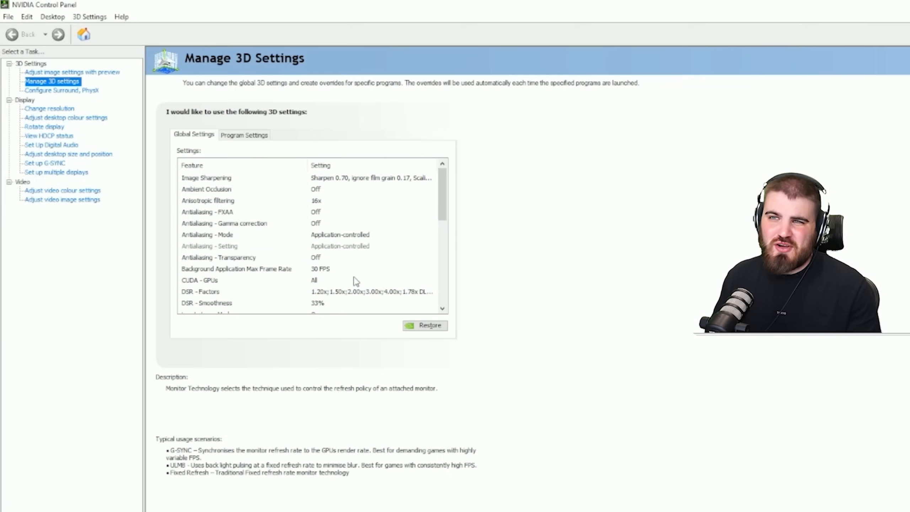
scroll(355, 280, "down", 1)
scroll(251, 272, "down", 1)
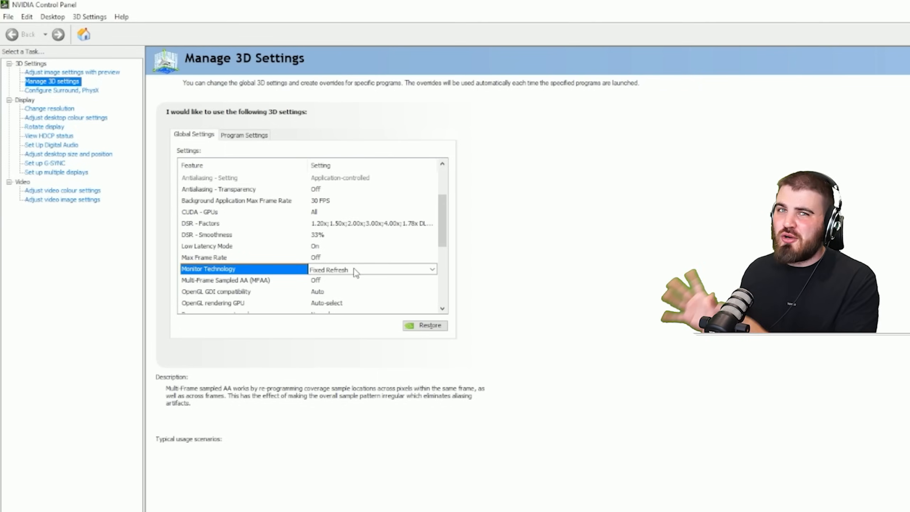
- Turn Multi-Frame Sampled AA (MFAA) On in the global 3D settings
scroll(265, 304, "up", 1)
left_click(266, 303)
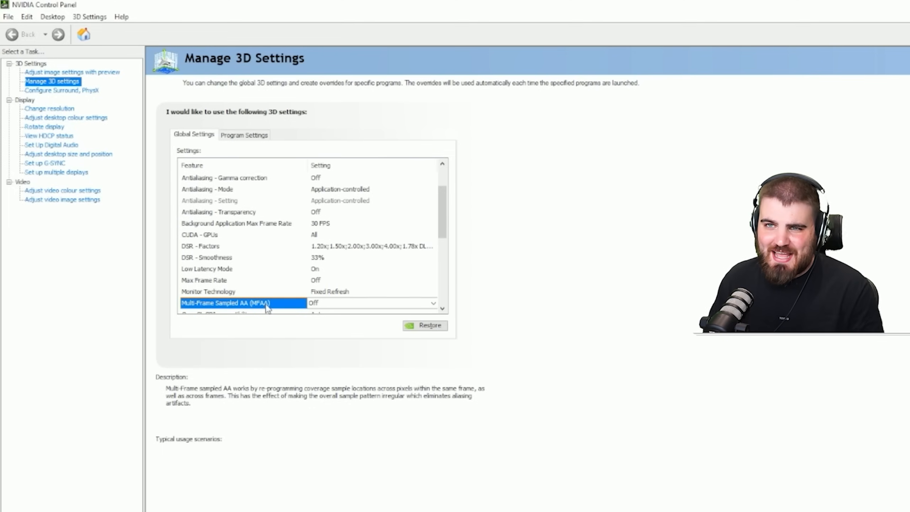
left_click(324, 304)
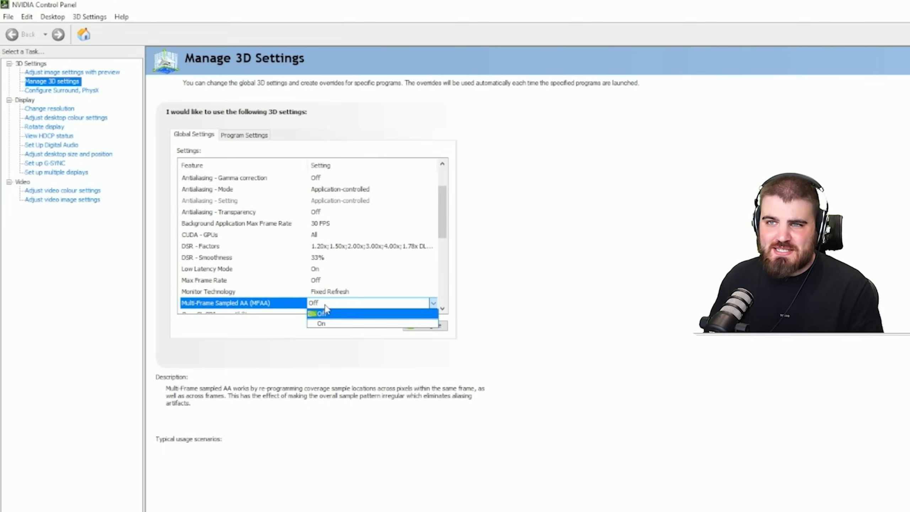
left_click(329, 323)
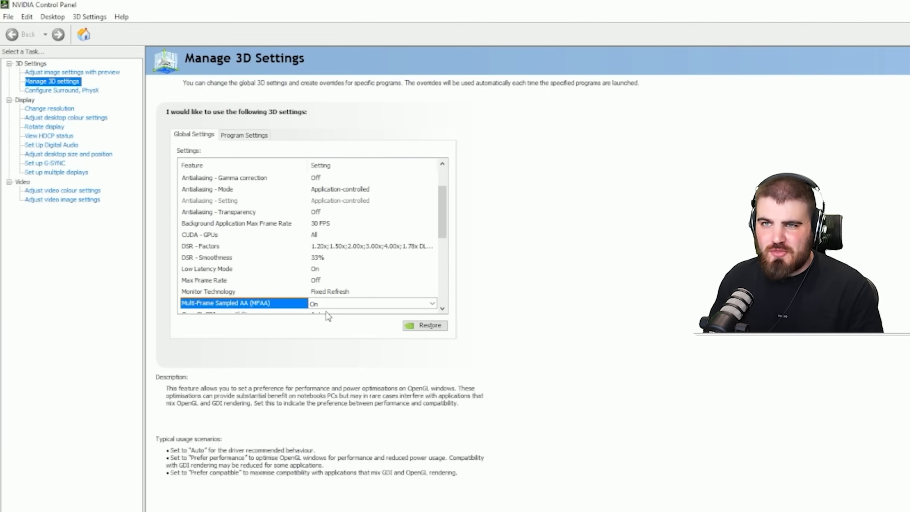
scroll(328, 315, "down", 1)
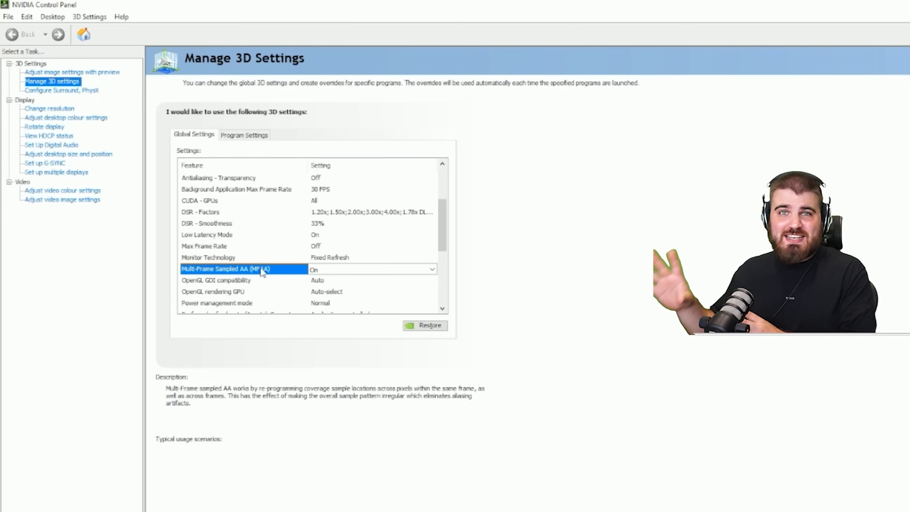
left_click(324, 271)
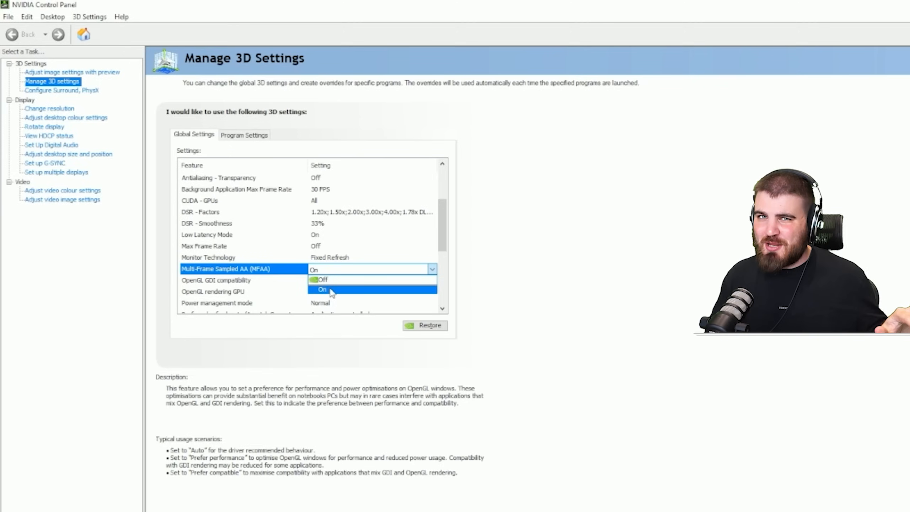
left_click(332, 291)
- Review the global OpenGL GDI compatibility and OpenGL rendering GPU settings
left_click(244, 280)
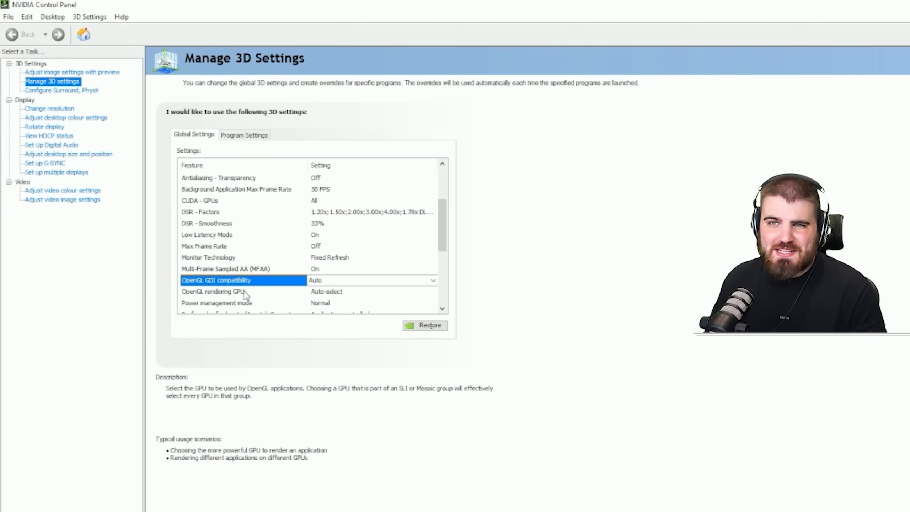
left_click(244, 292)
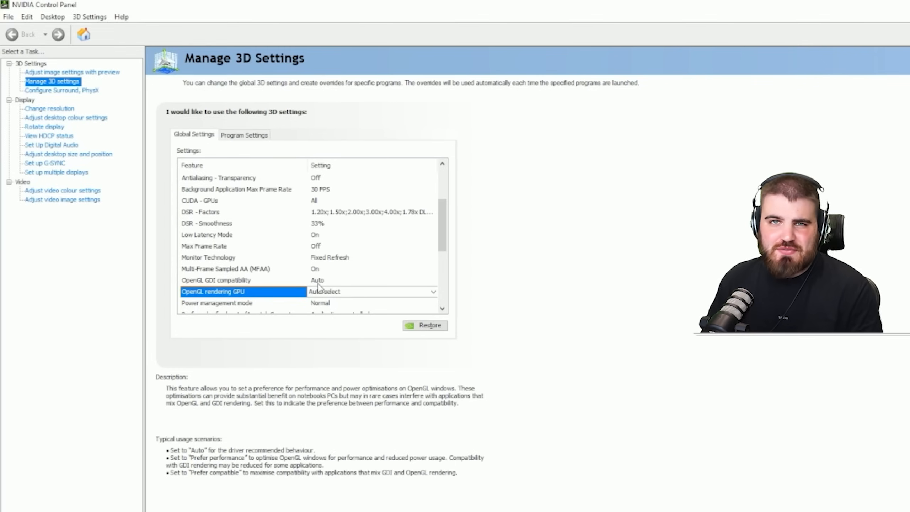
left_click(246, 281)
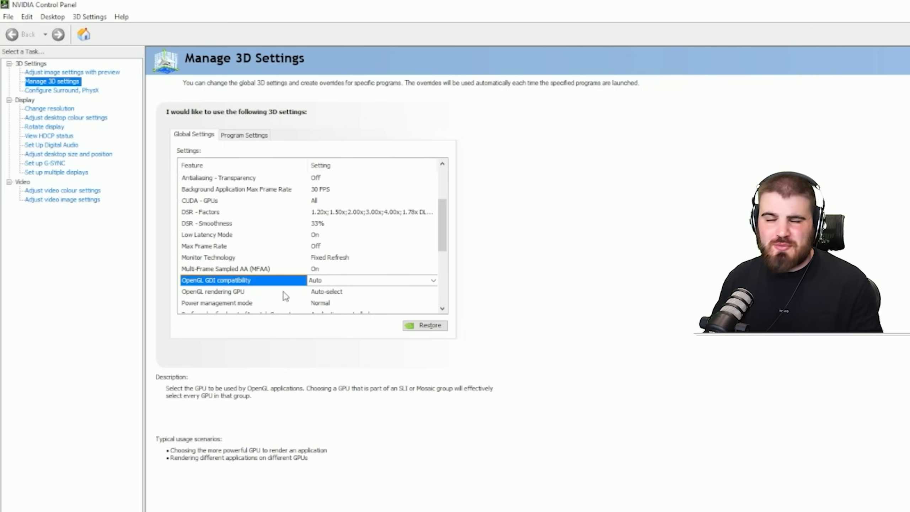
- Choose Normal as the global Power management mode
scroll(280, 292, "down", 2)
left_click(318, 233)
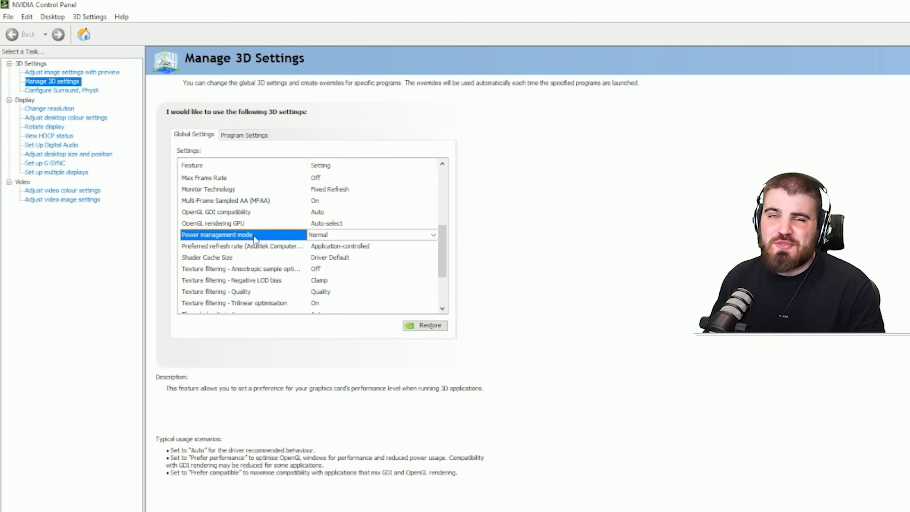
left_click(326, 234)
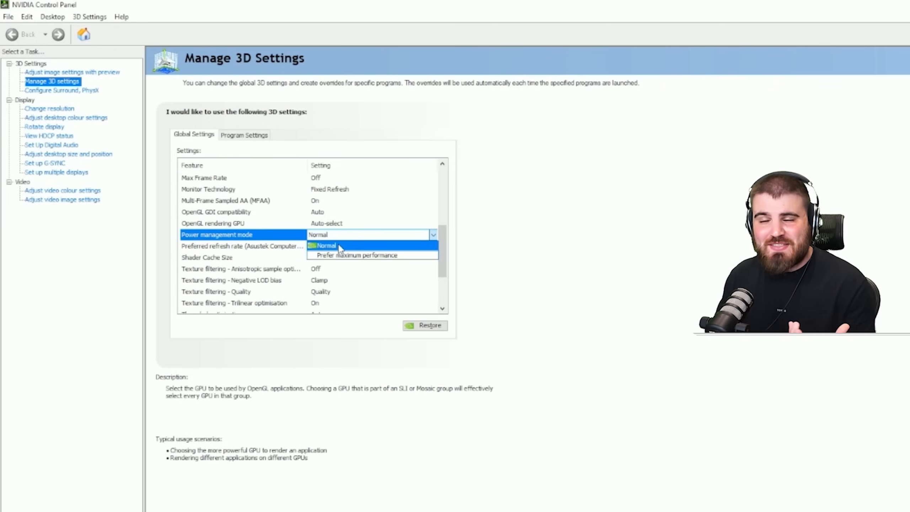
left_click(339, 247)
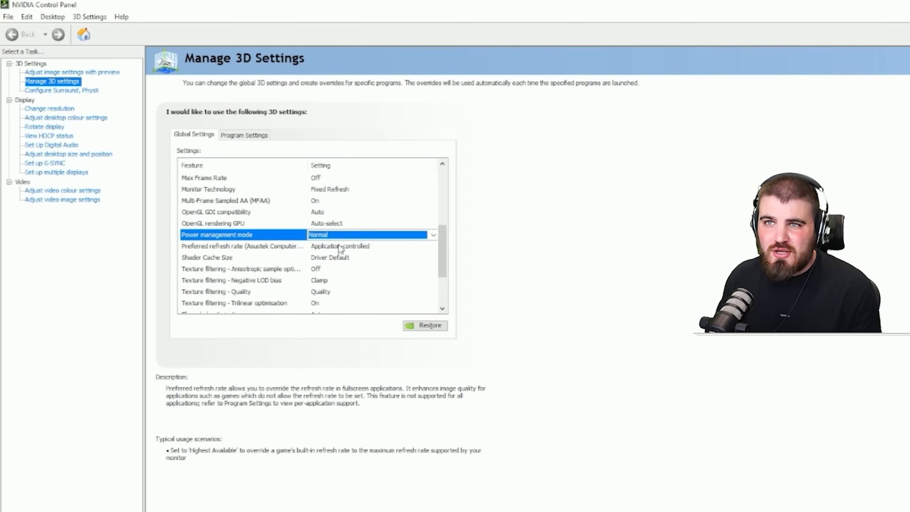
- Set the monitor's Preferred refresh rate to Highest available in the global 3D settings
left_click(344, 237)
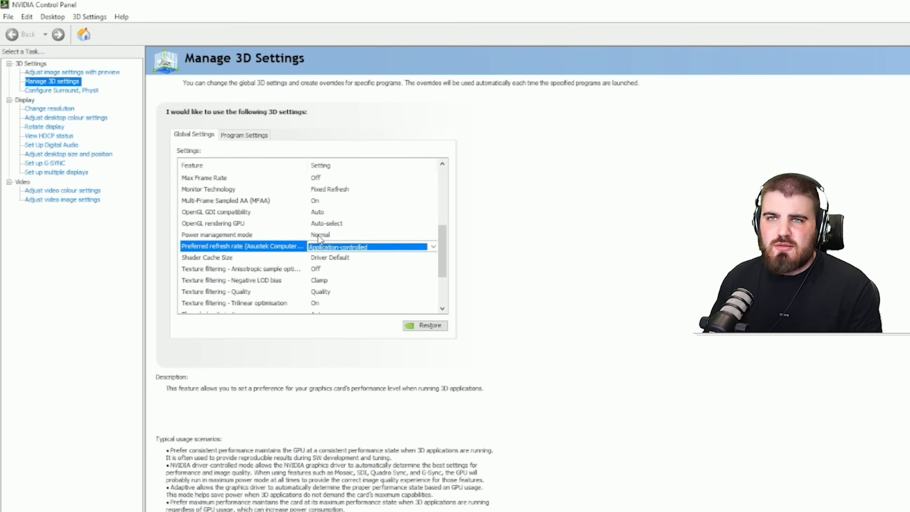
left_click(322, 247)
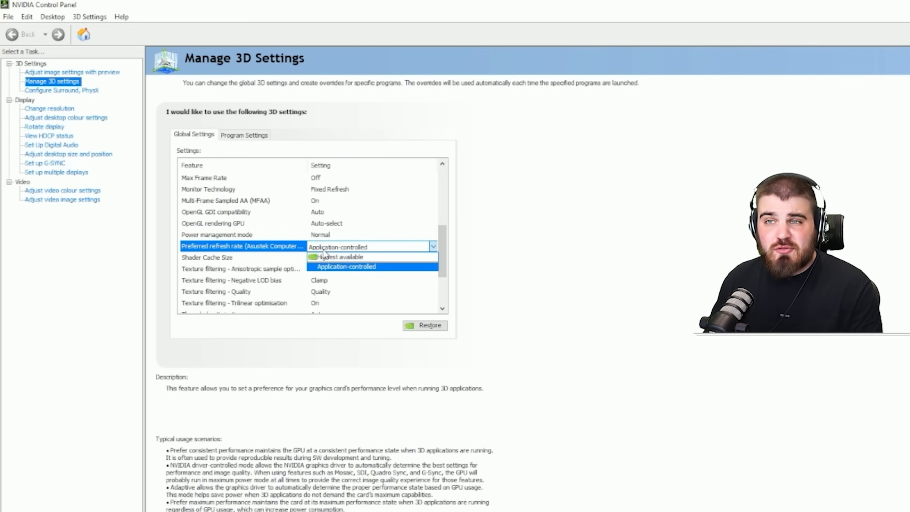
left_click(348, 256)
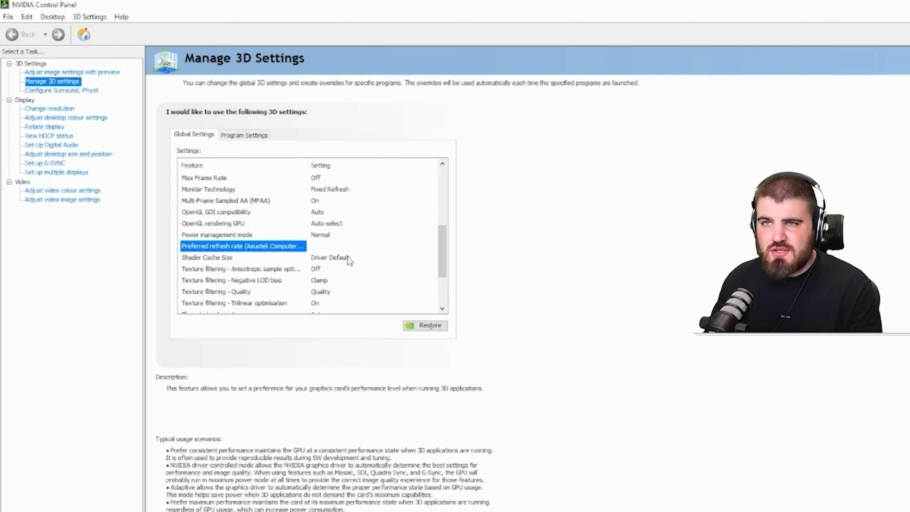
scroll(353, 258, "up", 5)
scroll(345, 258, "down", 3)
scroll(334, 268, "down", 3)
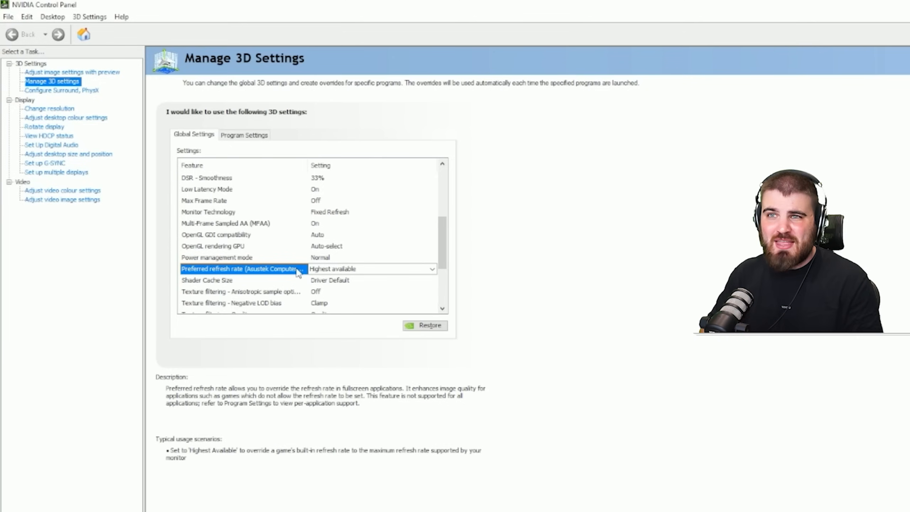
- Set Shader Cache Size to 5 GB in the global 3D settings
left_click(278, 283)
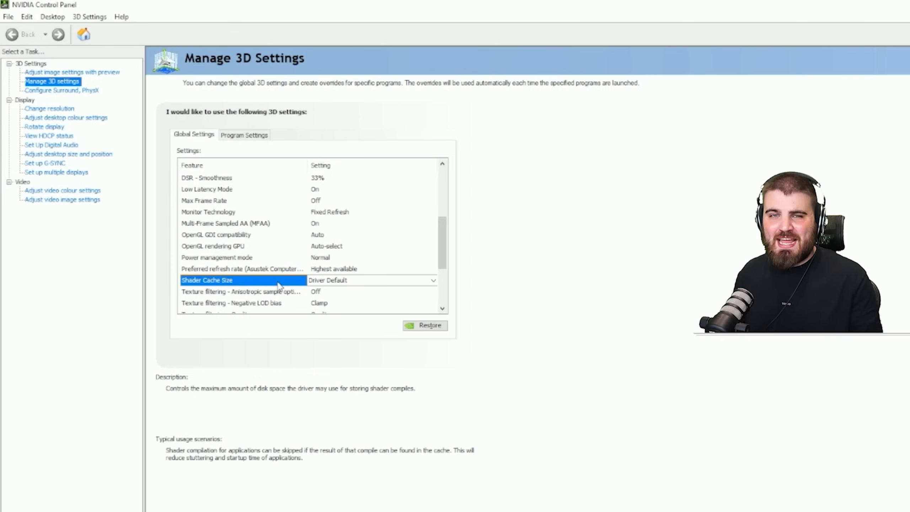
left_click(327, 281)
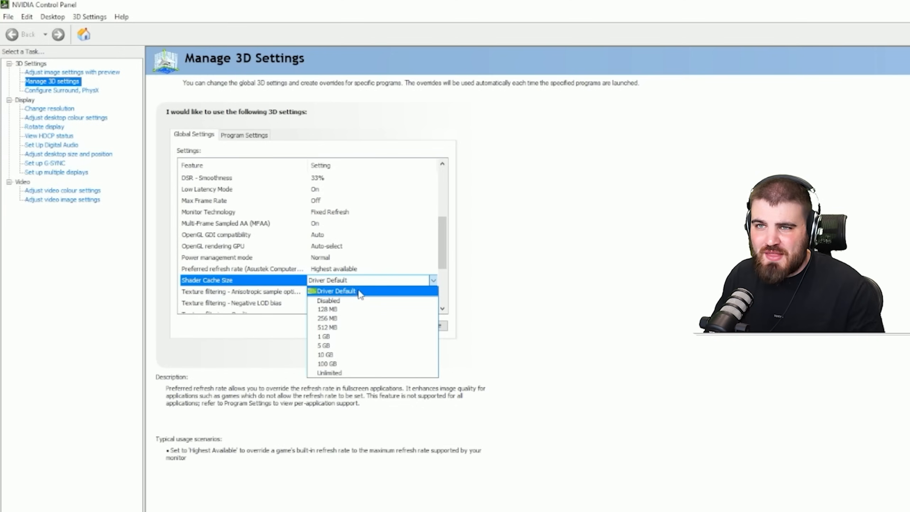
left_click(327, 347)
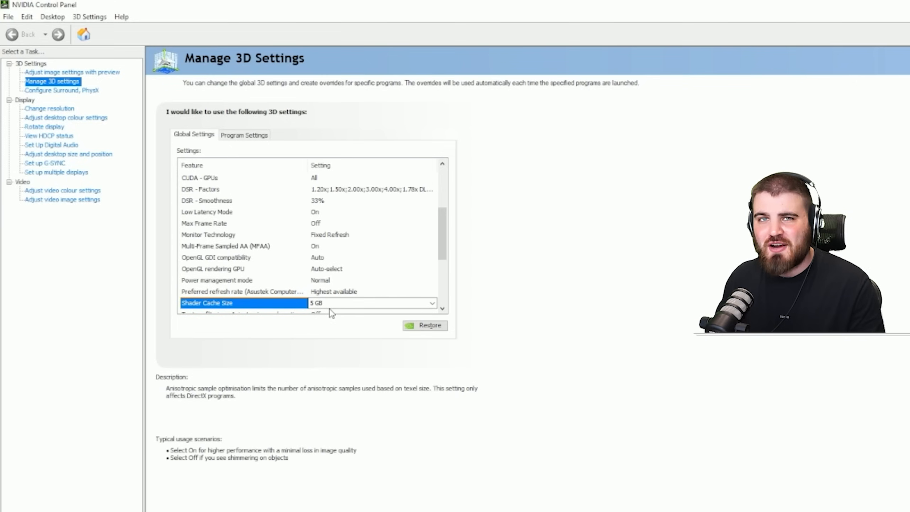
- Set Texture filtering - Quality to Performance in the global 3D settings
scroll(329, 309, "down", 2)
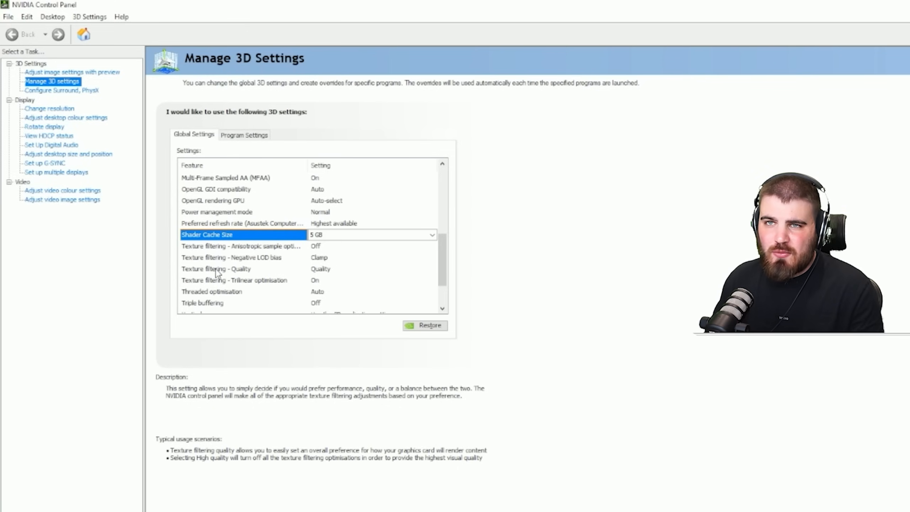
left_click(323, 272)
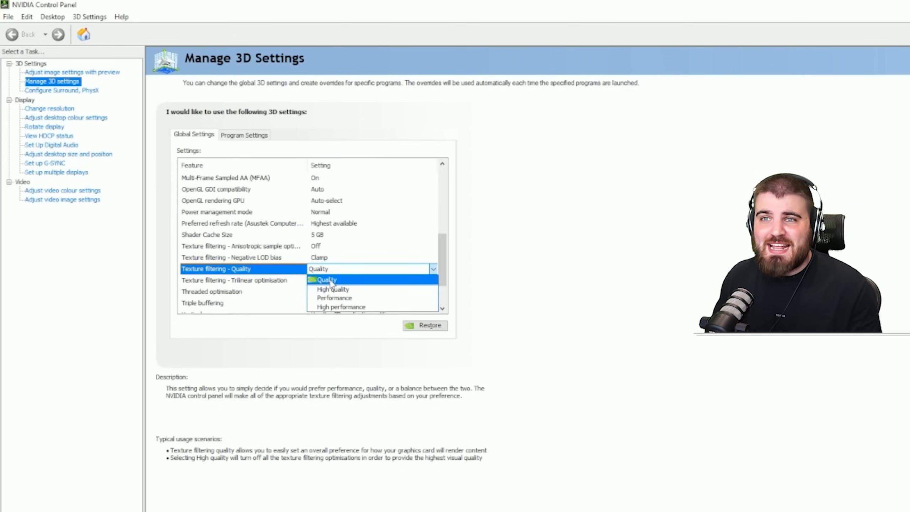
left_click(344, 298)
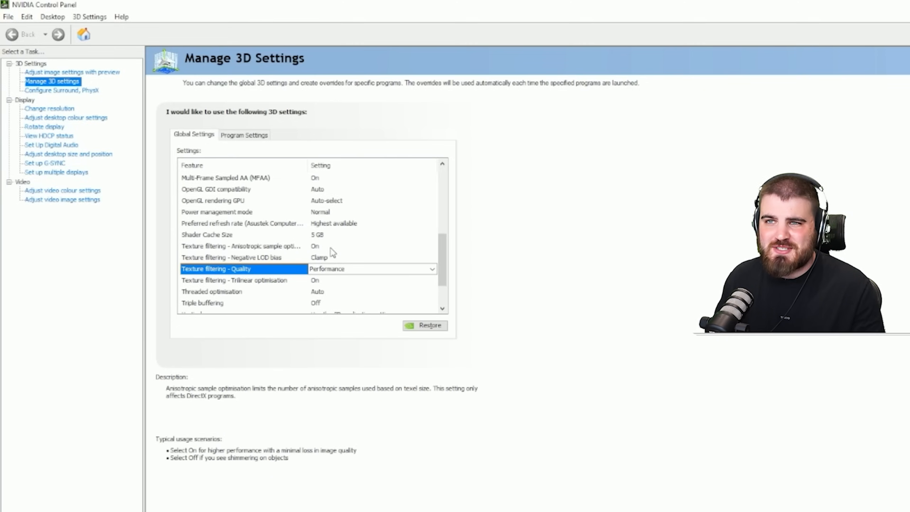
- Switch Texture filtering - Quality to Quality for comparison, and return it to Performance
left_click(337, 269)
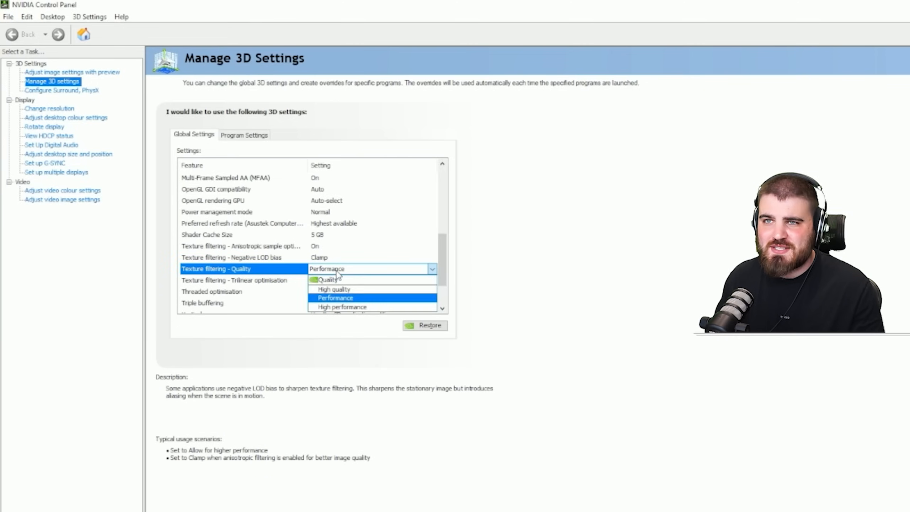
left_click(336, 283)
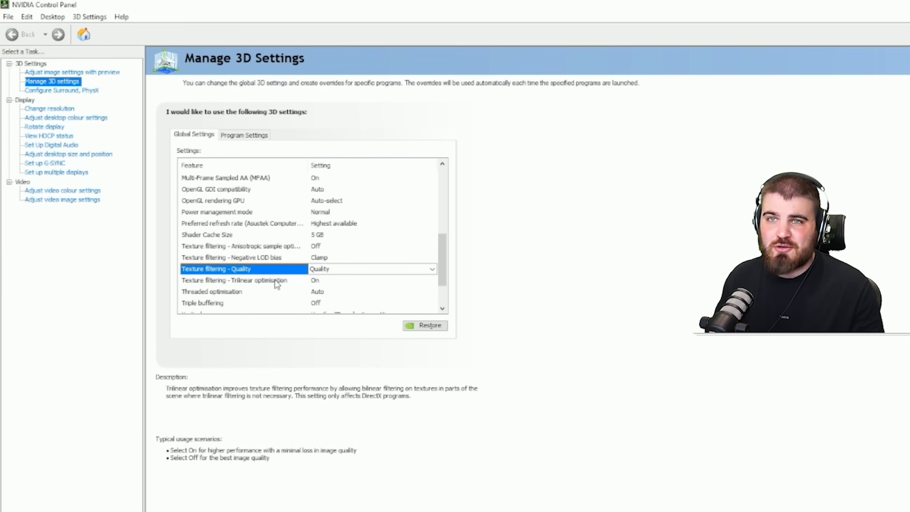
left_click(324, 268)
left_click(335, 298)
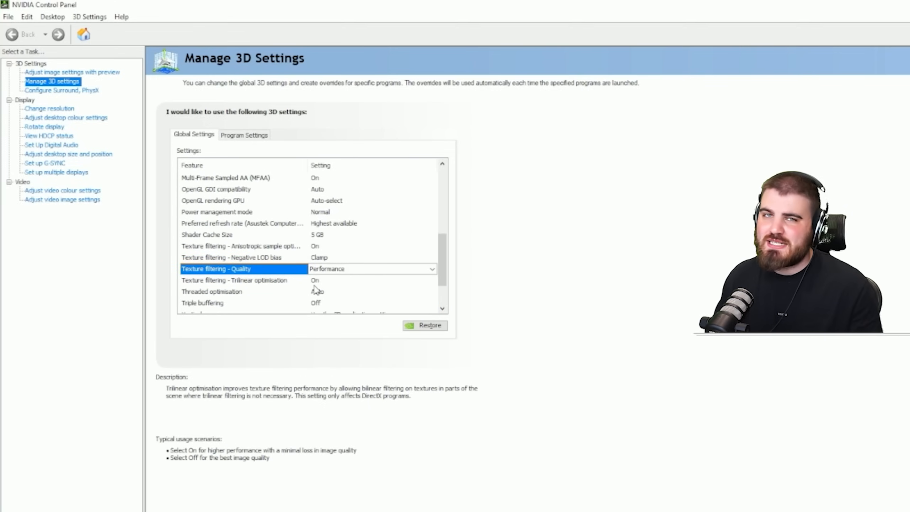
- Choose Auto for Threaded optimisation in the global 3D settings
left_click(316, 290)
left_click(320, 293)
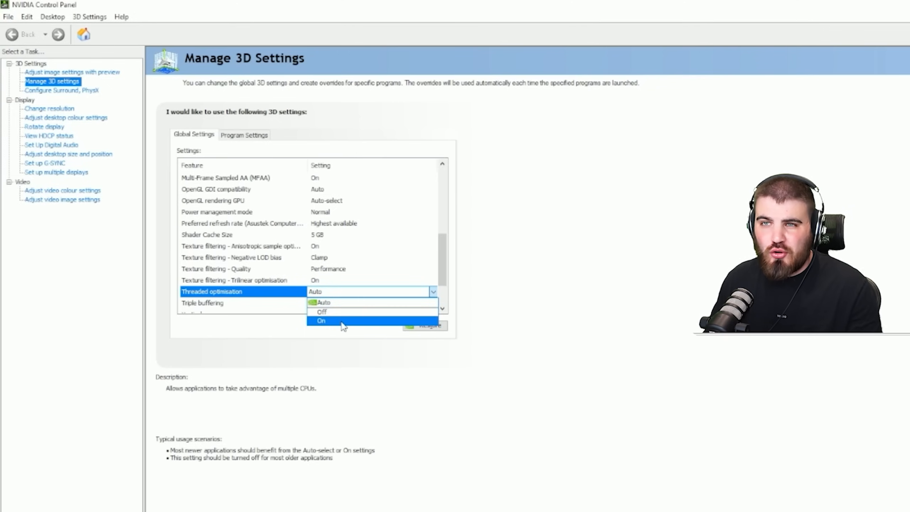
left_click(338, 305)
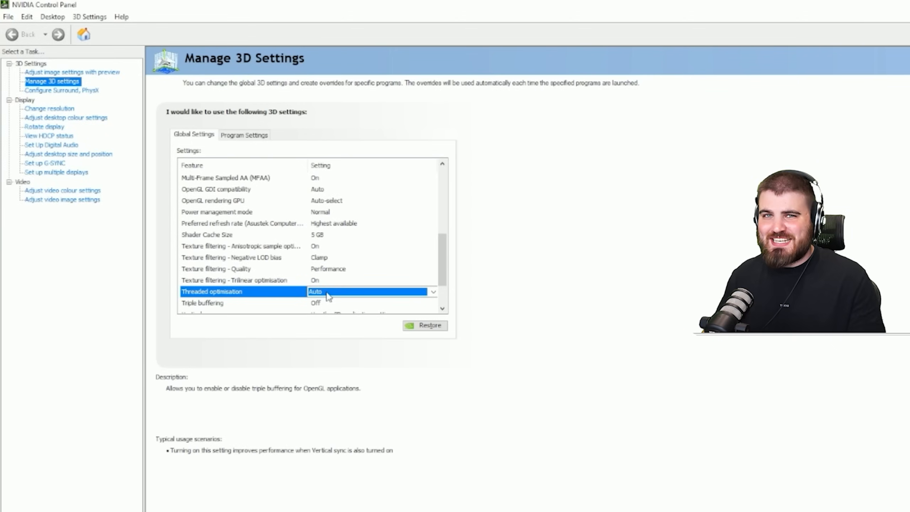
- Choose Off for Triple buffering in the global 3D settings
scroll(238, 257, "down", 2)
left_click(239, 257)
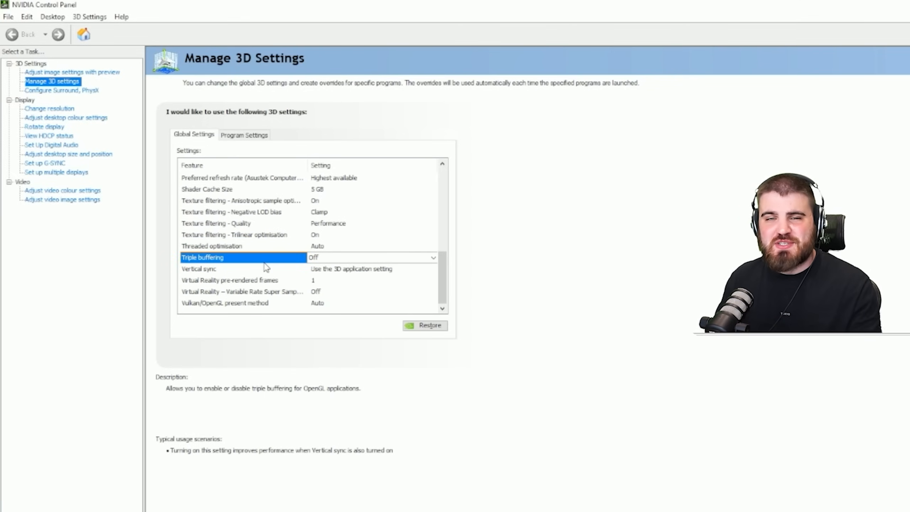
left_click(341, 257)
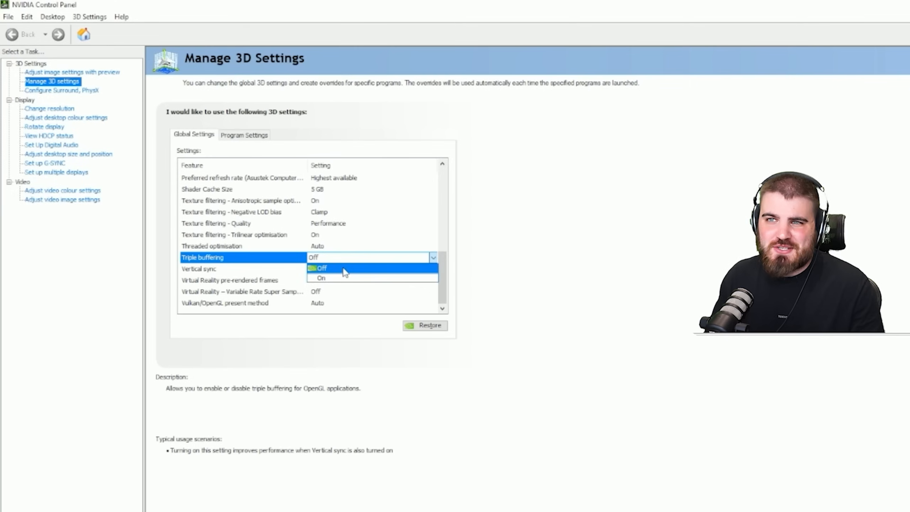
left_click(343, 268)
- Choose Use the 3D application setting for Vertical sync in the global 3D settings
left_click(259, 270)
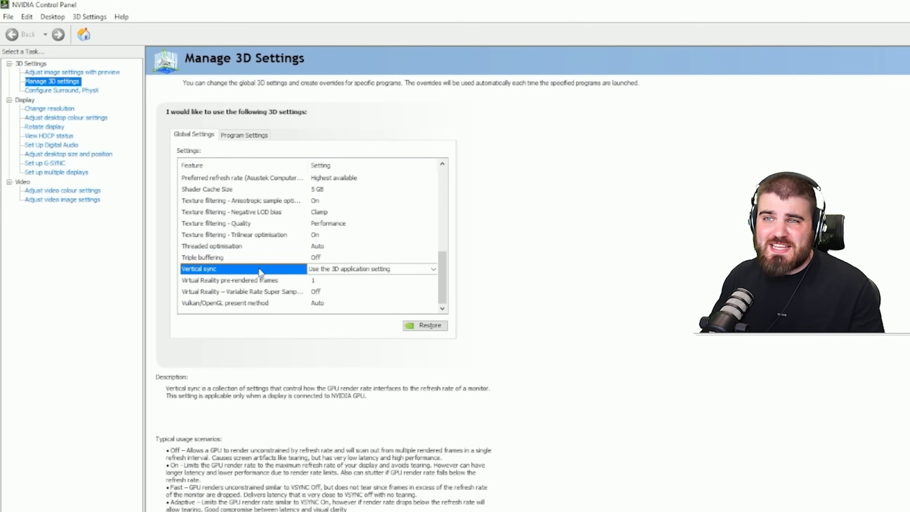
left_click(316, 269)
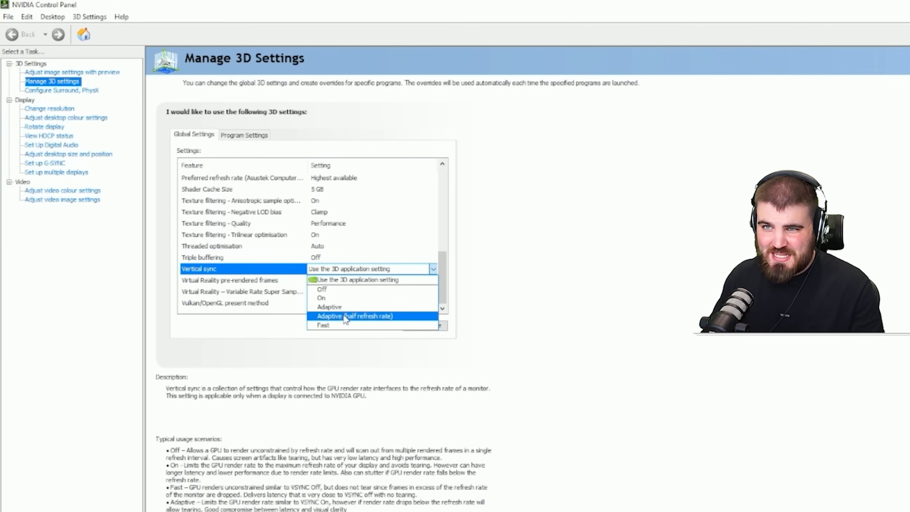
left_click(360, 281)
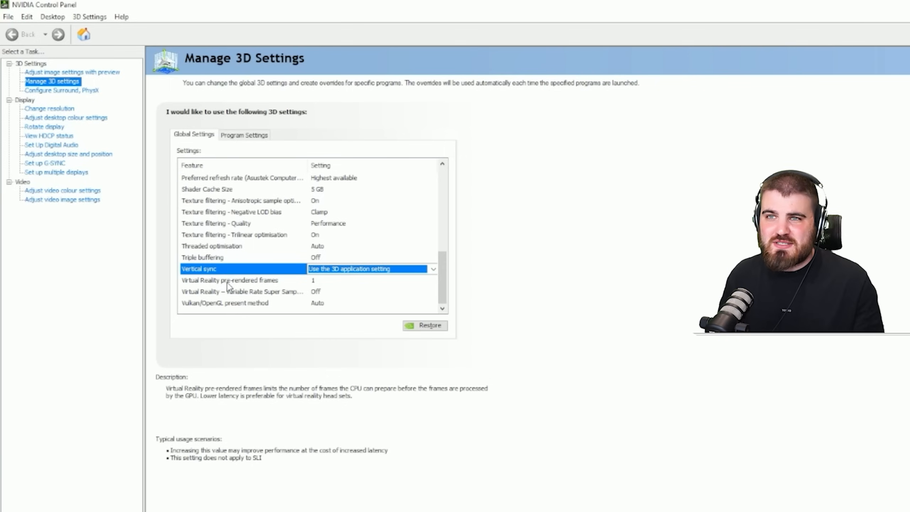
- Choose 1 for Virtual Reality pre-rendered frames in the global 3D settings
left_click(329, 284)
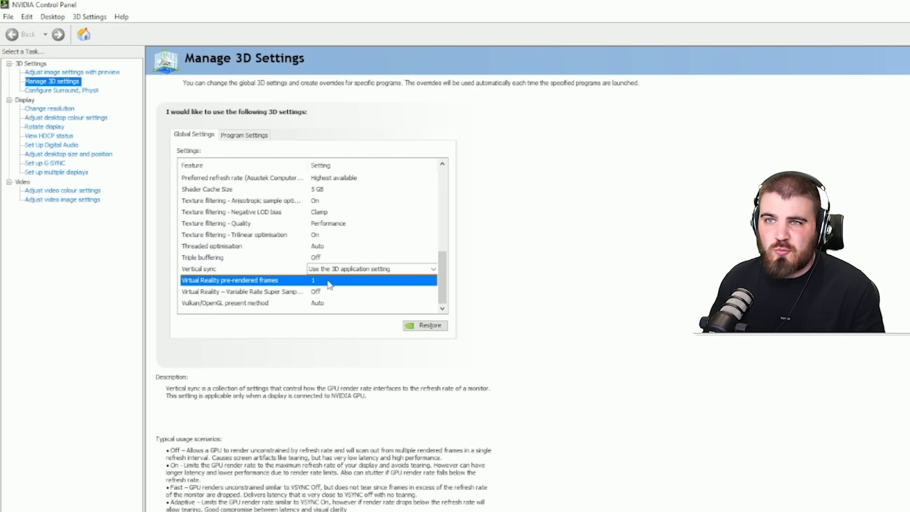
left_click(329, 283)
left_click(327, 292)
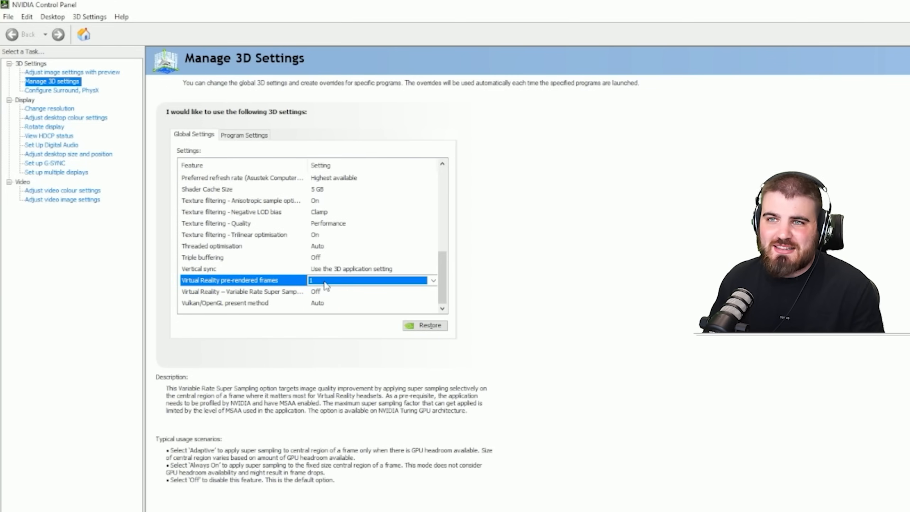
- Set Virtual Reality – Variable Rate Super Sampling to Adaptive in the global 3D settings
left_click(238, 294)
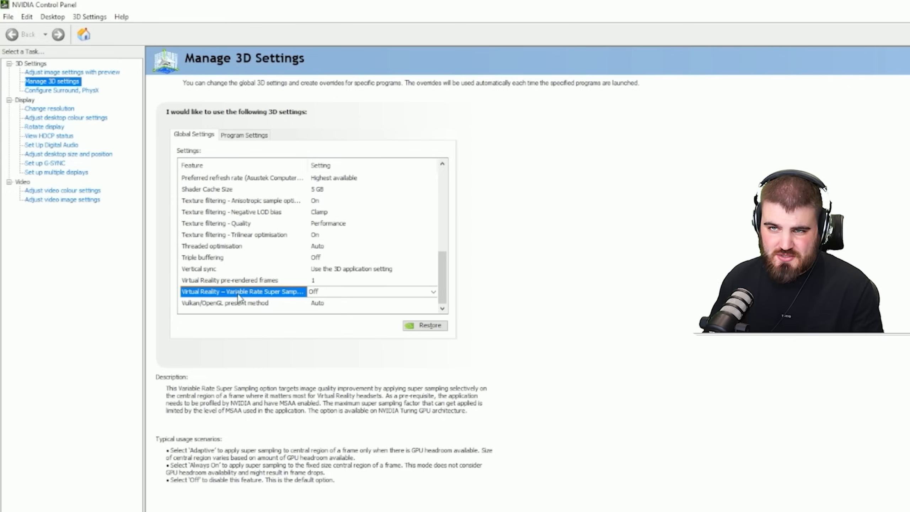
left_click(321, 292)
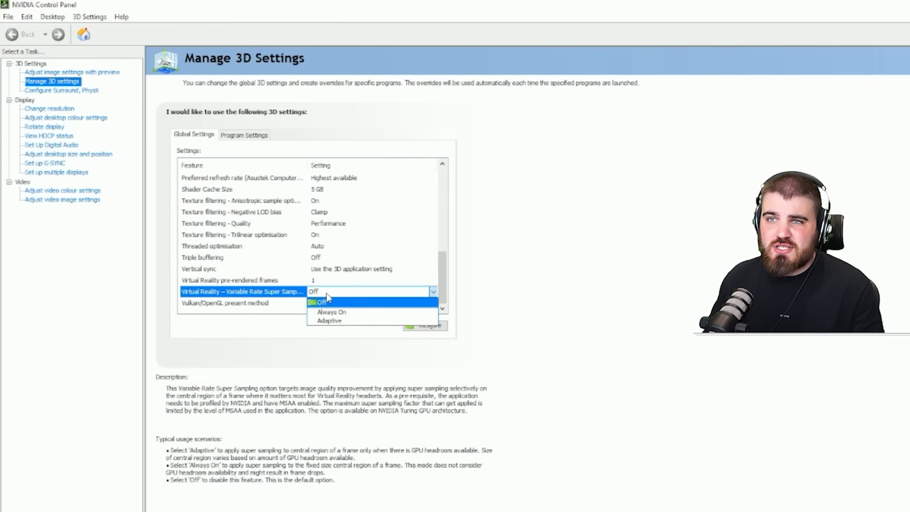
left_click(339, 320)
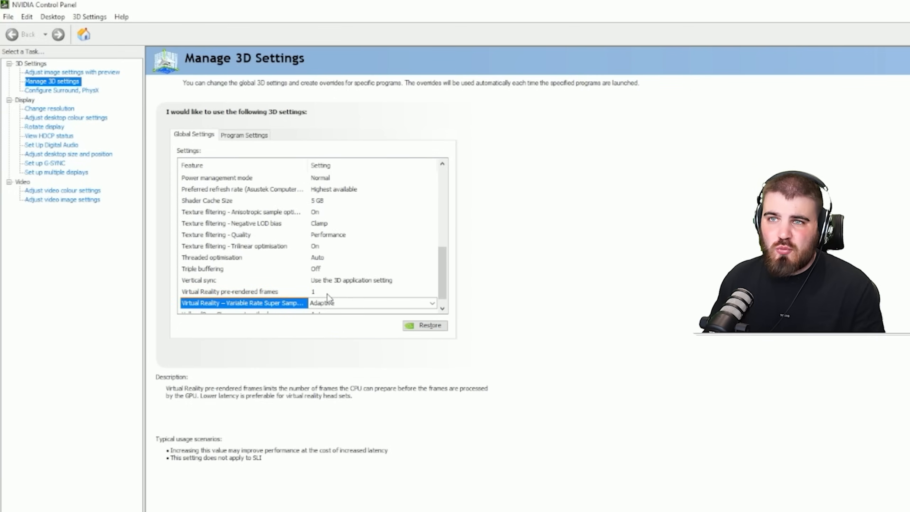
left_click(321, 302)
left_click(286, 305)
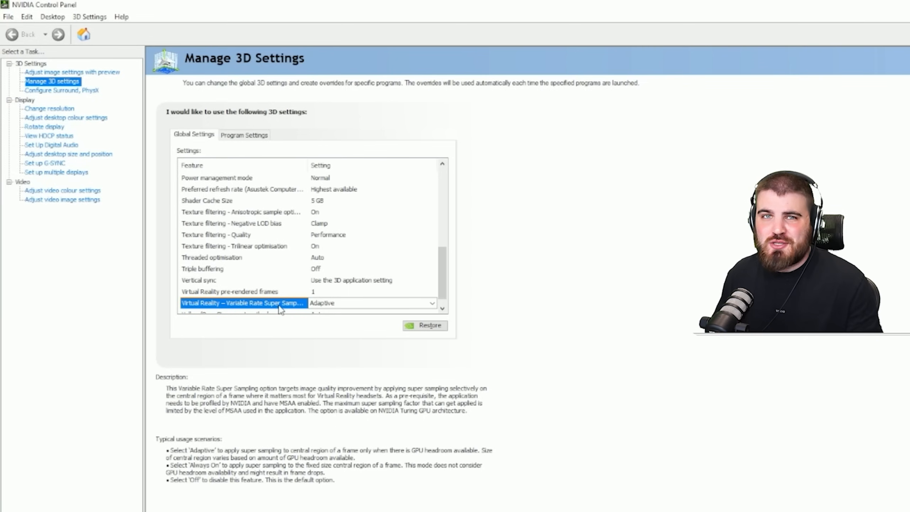
left_click(331, 306)
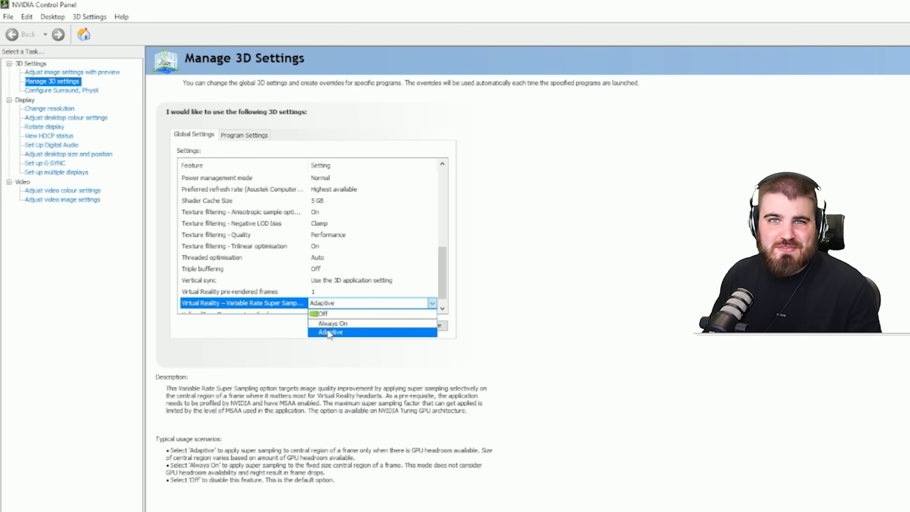
left_click(330, 333)
- Review the Vulkan/OpenGL present method options in the global 3D settings and keep Auto
left_click(236, 313)
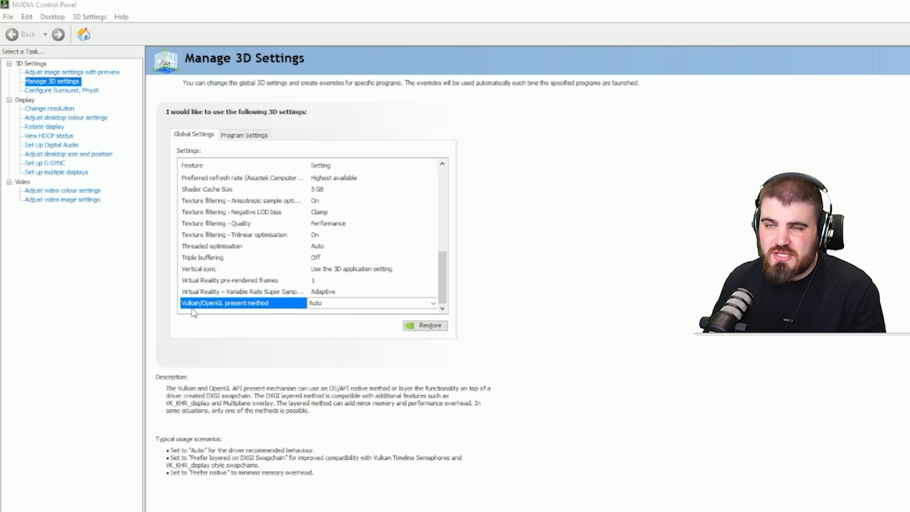
left_click(318, 305)
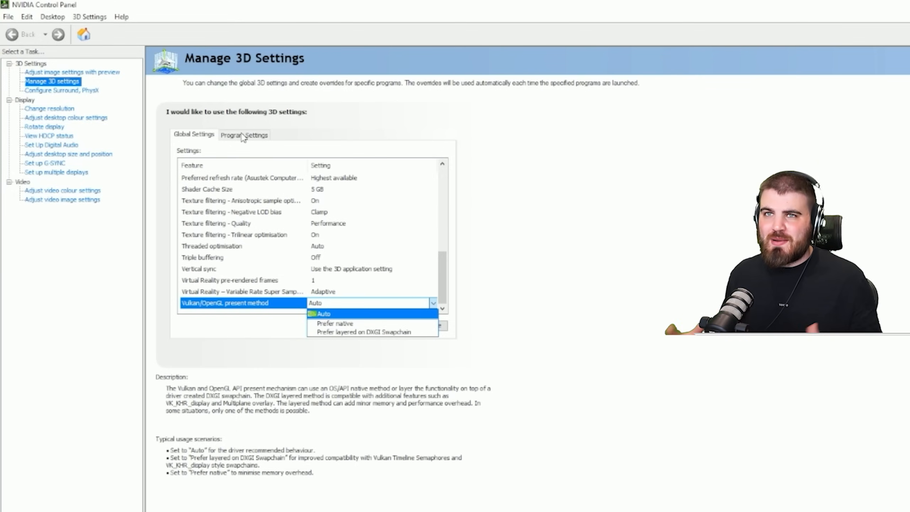
left_click(234, 139)
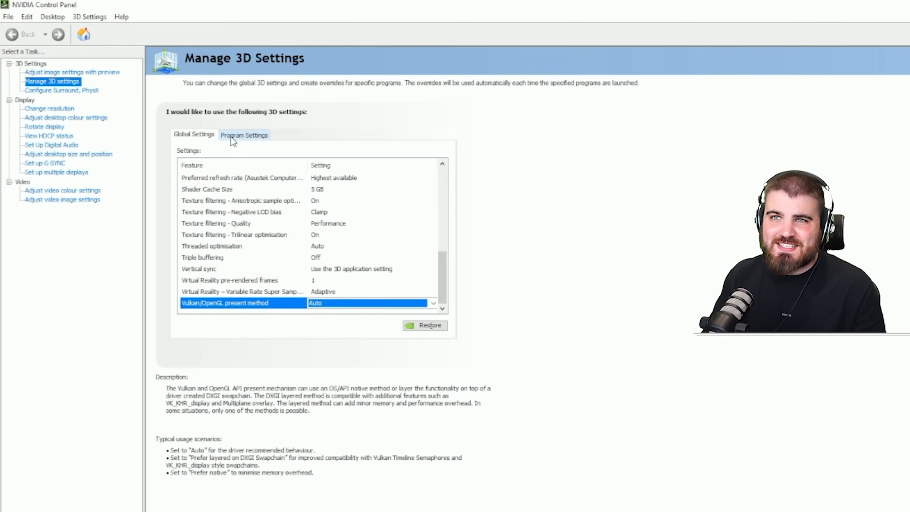
- Review the program-specific 3D settings for Call of Duty: Modern Warfare, and return to the global settings
left_click(250, 138)
scroll(440, 230, "down", 5)
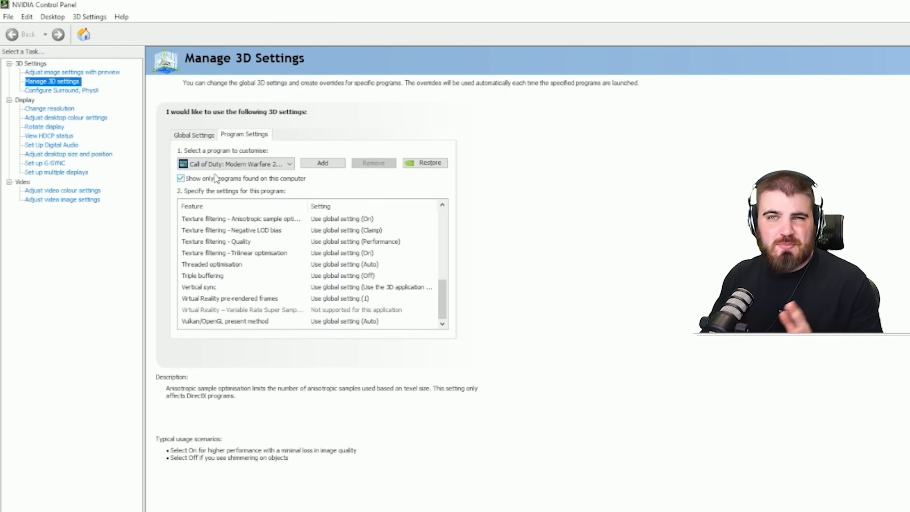
left_click(206, 139)
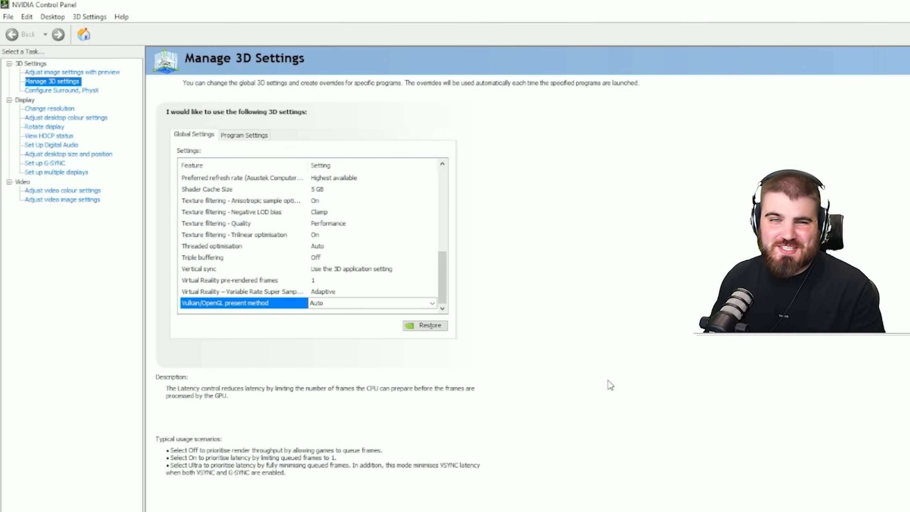
- Choose NVIDIA GeForce RTX 3090 as the PhysX processor in the Surround and PhysX configuration
left_click(52, 91)
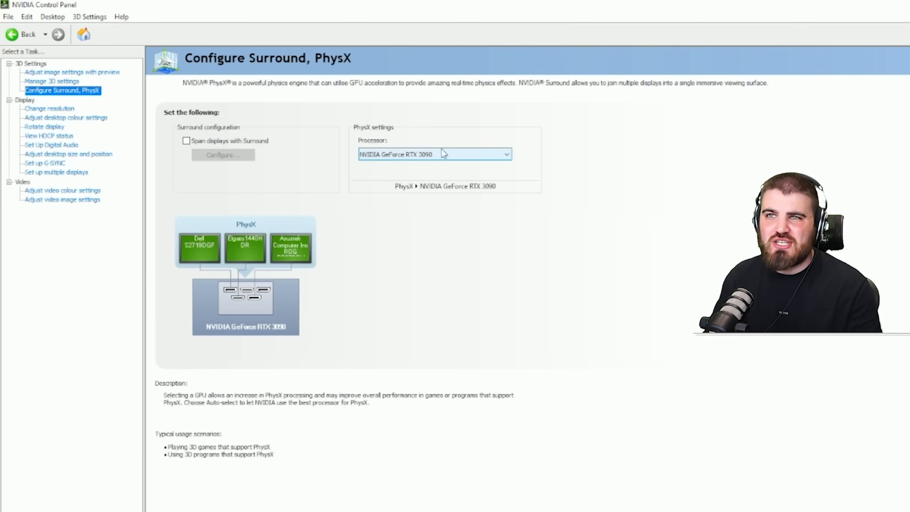
left_click(408, 156)
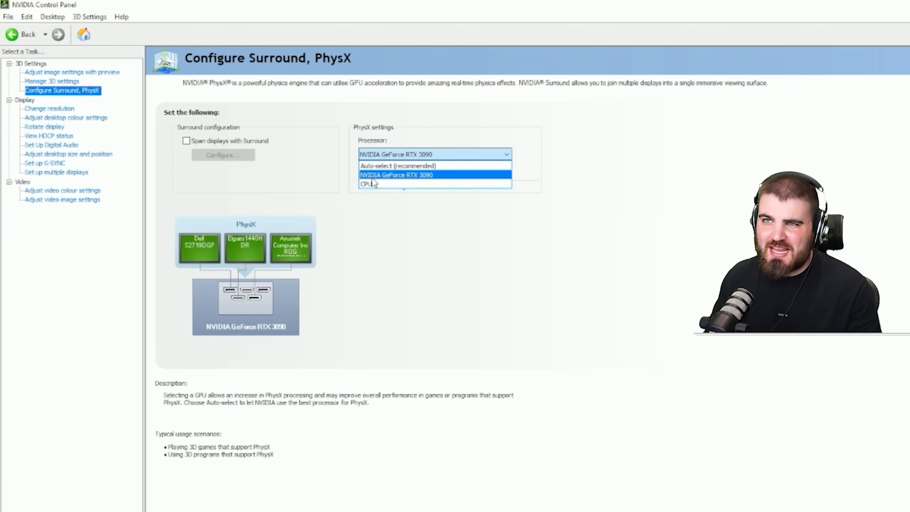
left_click(415, 178)
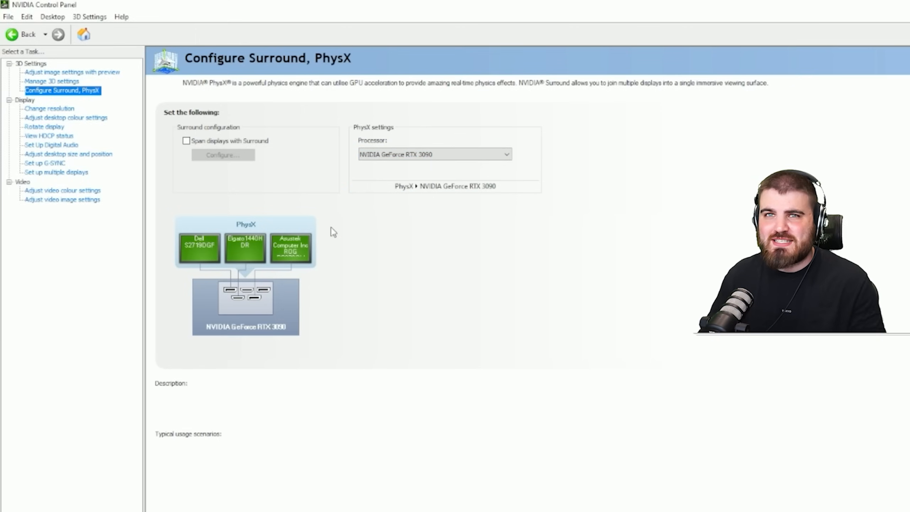
- Choose a 240Hz refresh rate for the Asustek display at its native 2560 × 1440 resolution
left_click(50, 108)
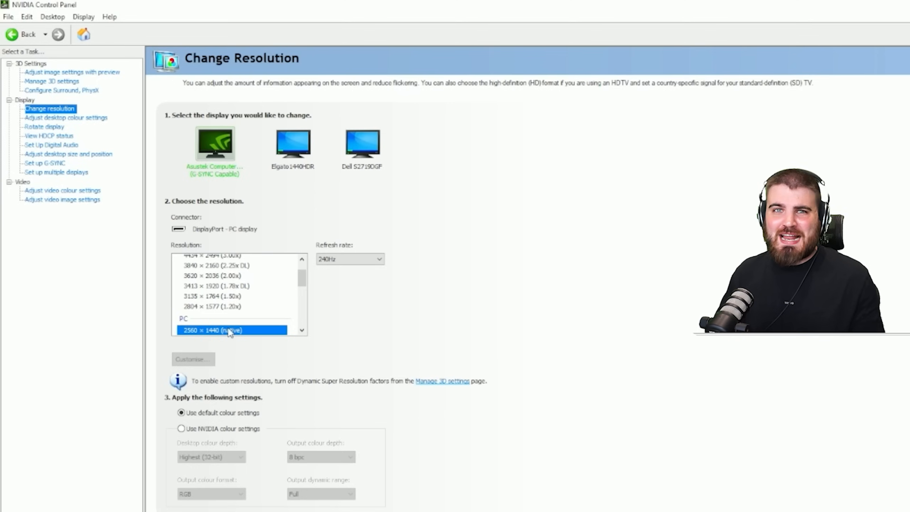
left_click(332, 259)
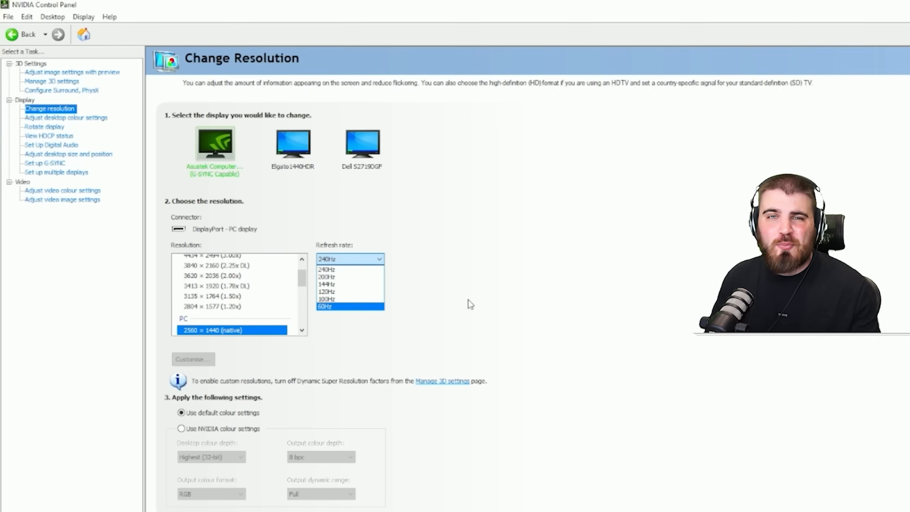
left_click(327, 268)
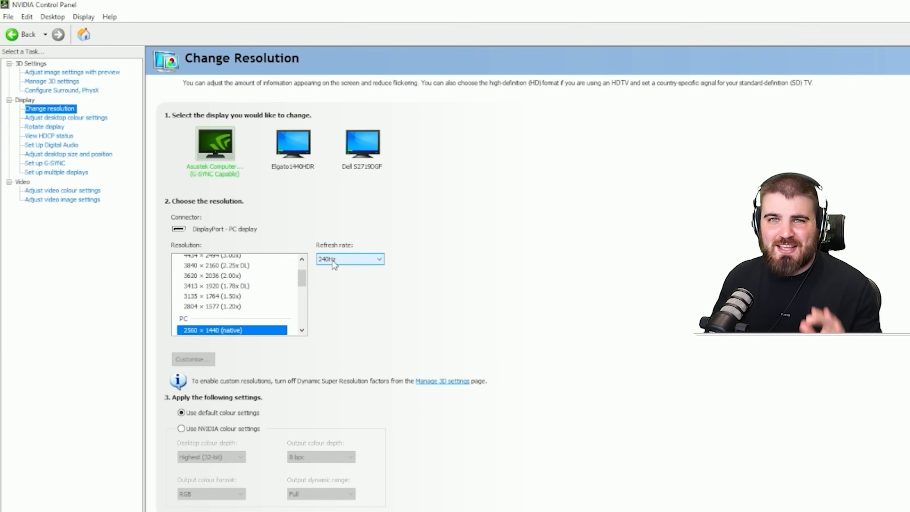
- Review the colour accuracy mode and Digital vibrance in the desktop colour settings of the Asustek display
left_click(61, 120)
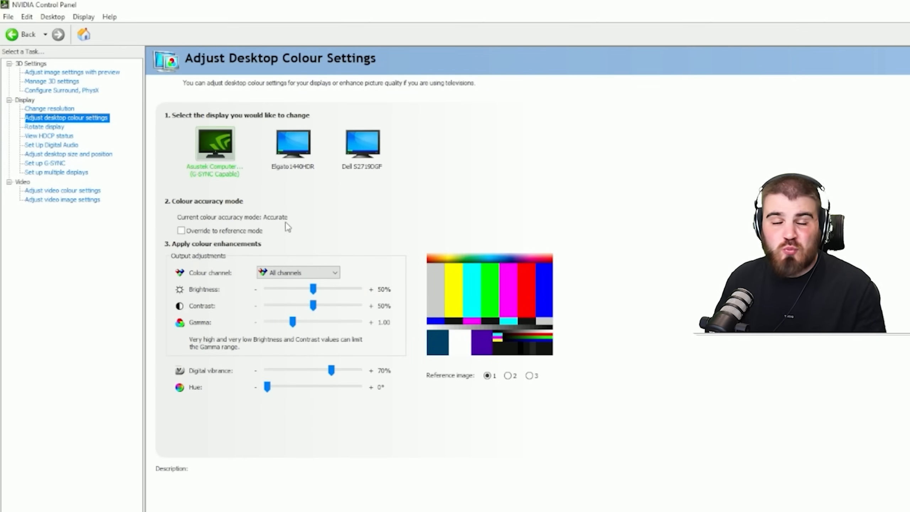
mouse_move(290, 218)
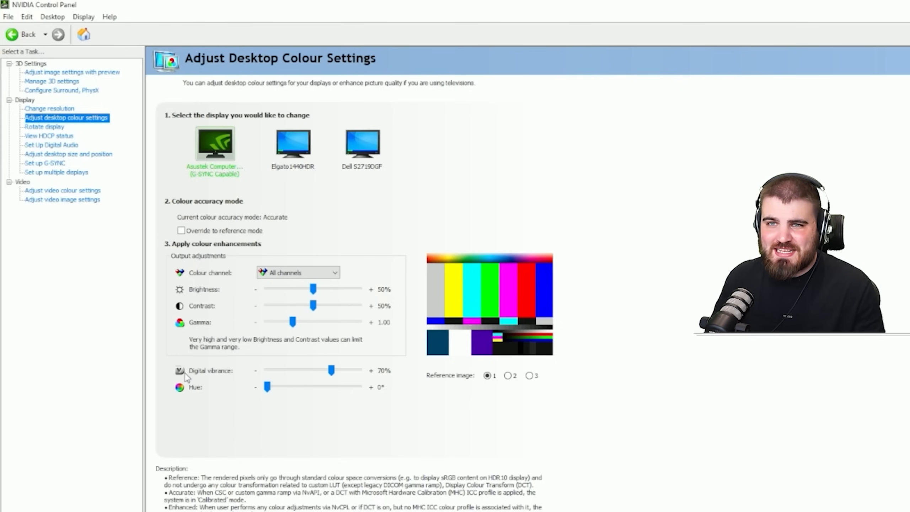
mouse_move(194, 372)
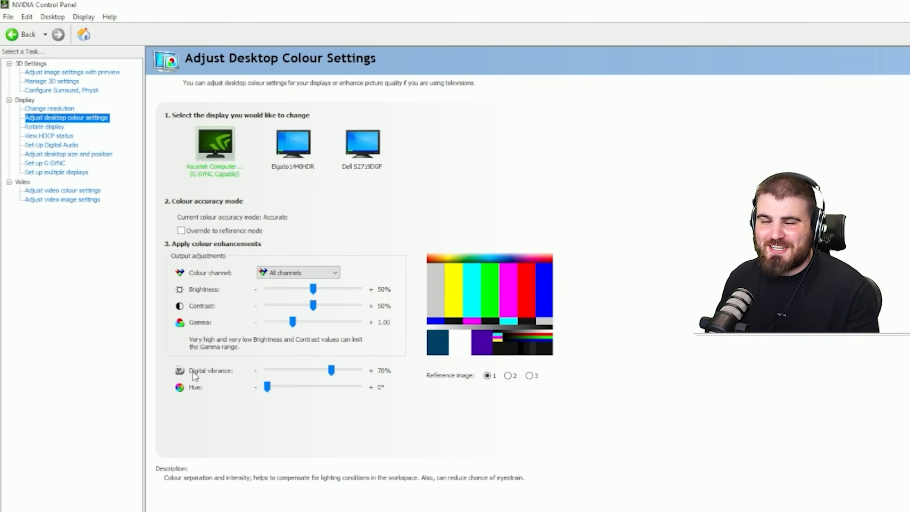
- Open the G-SYNC setup for the Asustek display
left_click(53, 164)
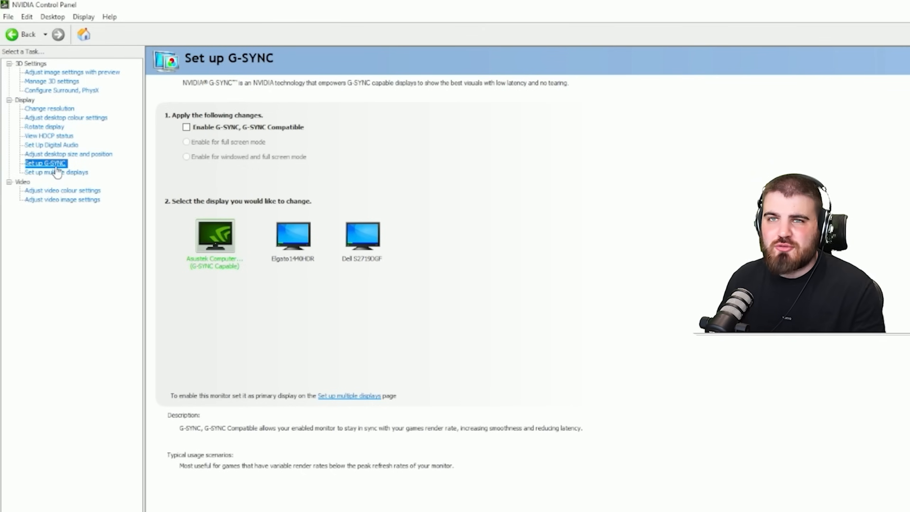